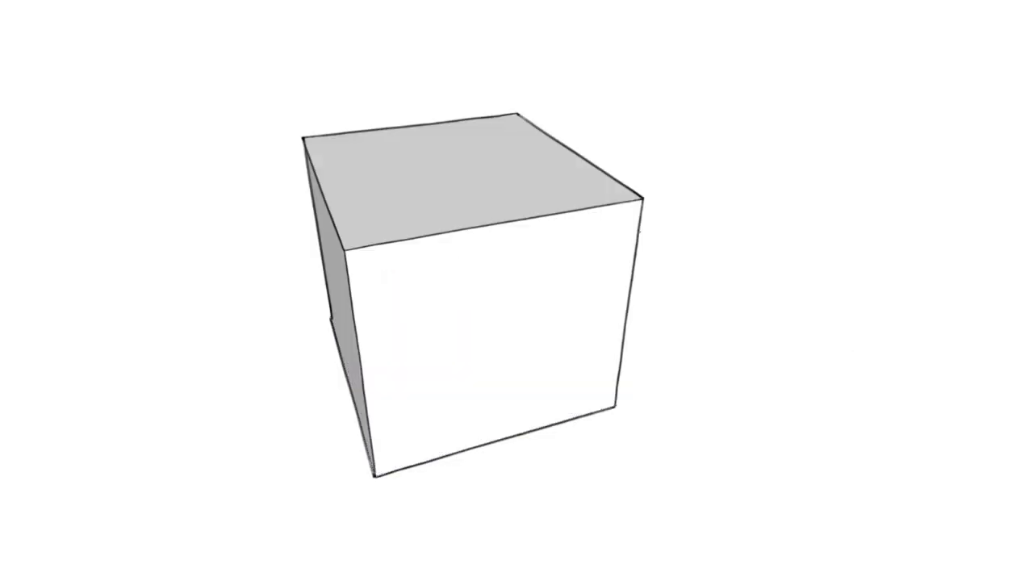
pyautogui.click(559, 143)
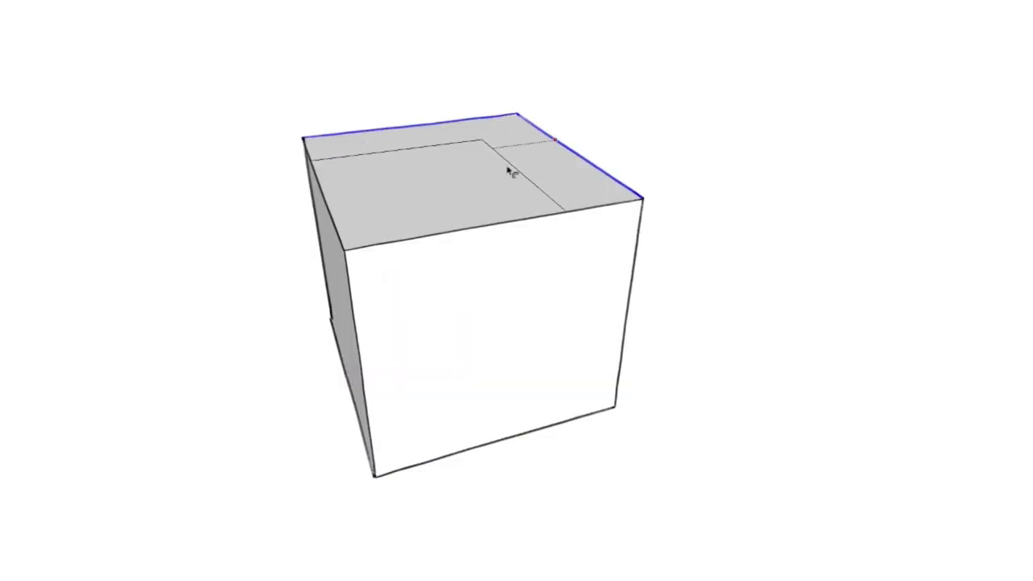
pyautogui.click(502, 190)
pyautogui.click(502, 191)
pyautogui.click(452, 220)
pyautogui.click(392, 227)
pyautogui.click(392, 347)
pyautogui.click(457, 198)
pyautogui.click(463, 256)
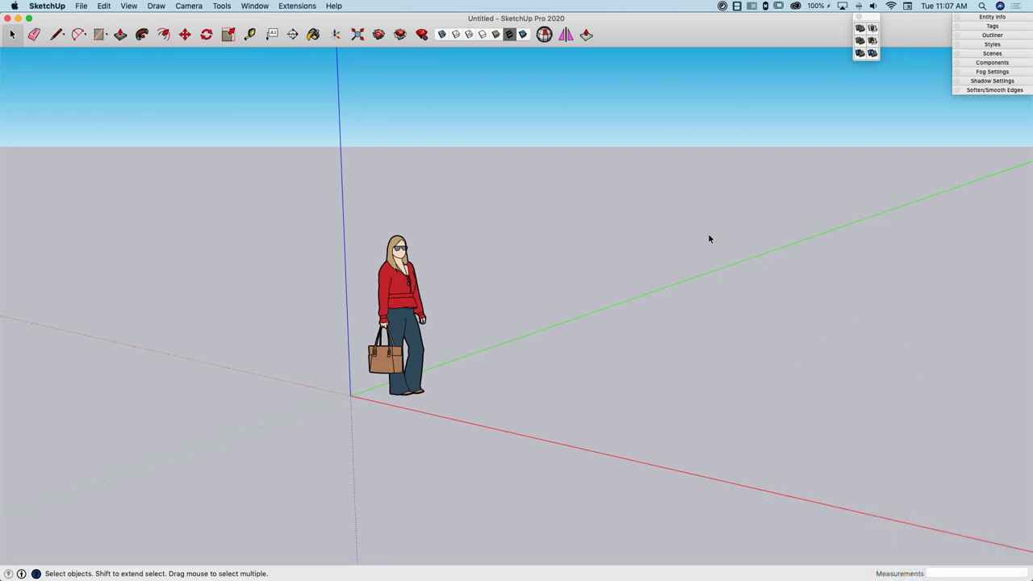
# Draw a long rectangle on the ground beside the person and extrude it upward into a low box.
pyautogui.moveTo(509, 437); pyautogui.dragTo(309, 362, button='middle')
pyautogui.press('r')
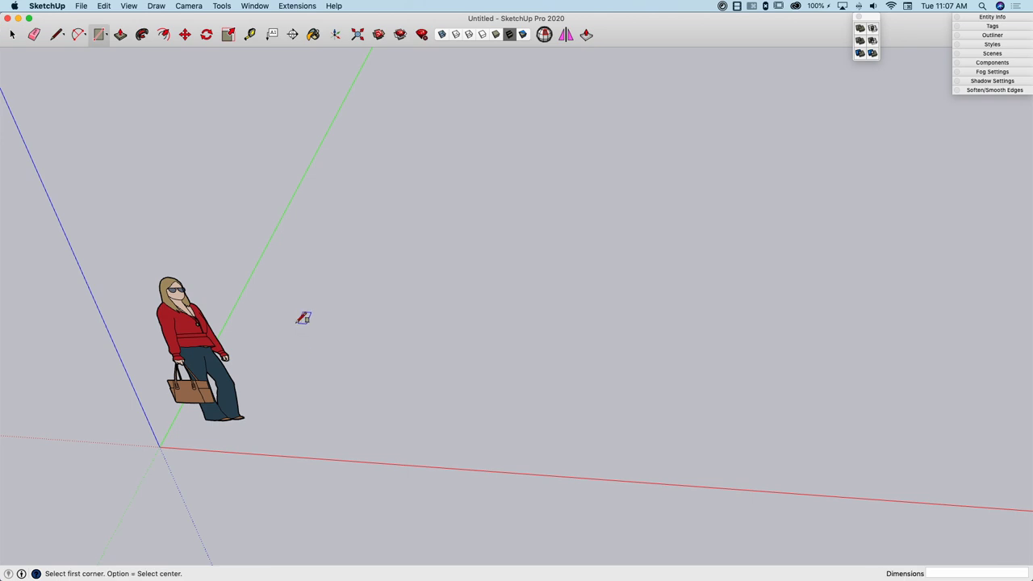
pyautogui.click(295, 323)
pyautogui.click(465, 385)
pyautogui.press('p')
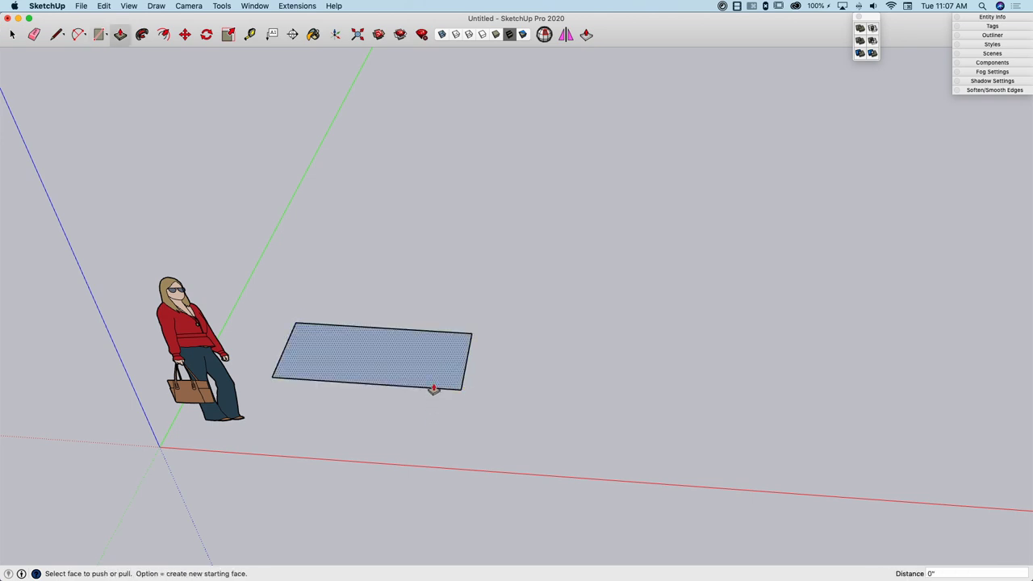
pyautogui.click(434, 386)
pyautogui.click(424, 360)
pyautogui.press('space')
# Draw two concentric circles on the box's upper face near one end, the outer one with a radius of about 6 1/4".
pyautogui.moveTo(510, 378); pyautogui.dragTo(409, 362, button='middle')
pyautogui.scroll(5, 431, 374)
pyautogui.scroll(1, 383, 323)
pyautogui.moveTo(383, 319); pyautogui.dragTo(432, 299, button='middle')
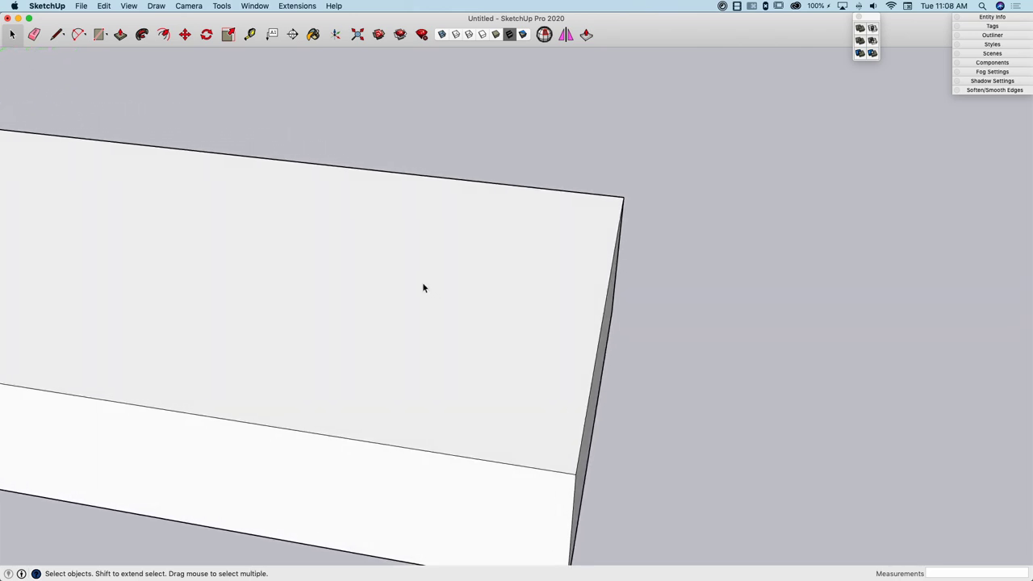
pyautogui.press('c')
pyautogui.click(383, 298)
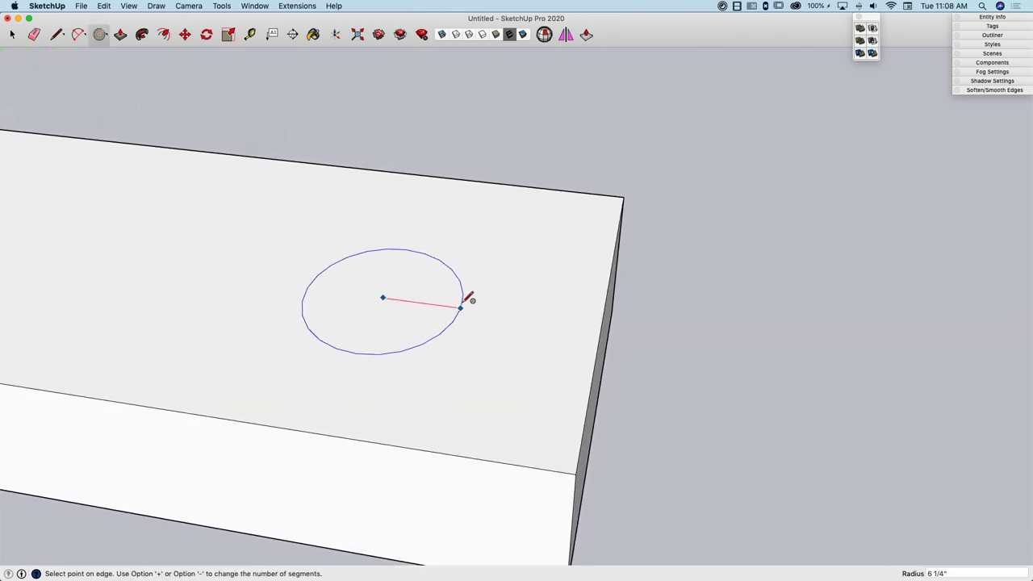
pyautogui.click(461, 306)
pyautogui.click(383, 298)
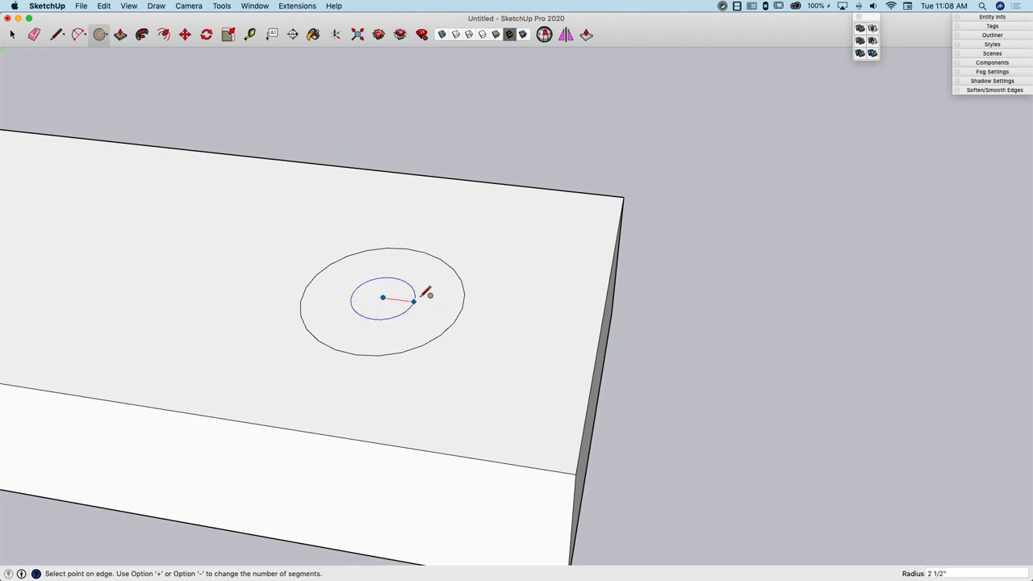
pyautogui.click(436, 295)
pyautogui.press('space')
# Move the inner circle's face down into the box to form a recess with sloped sides.
pyautogui.click(372, 297)
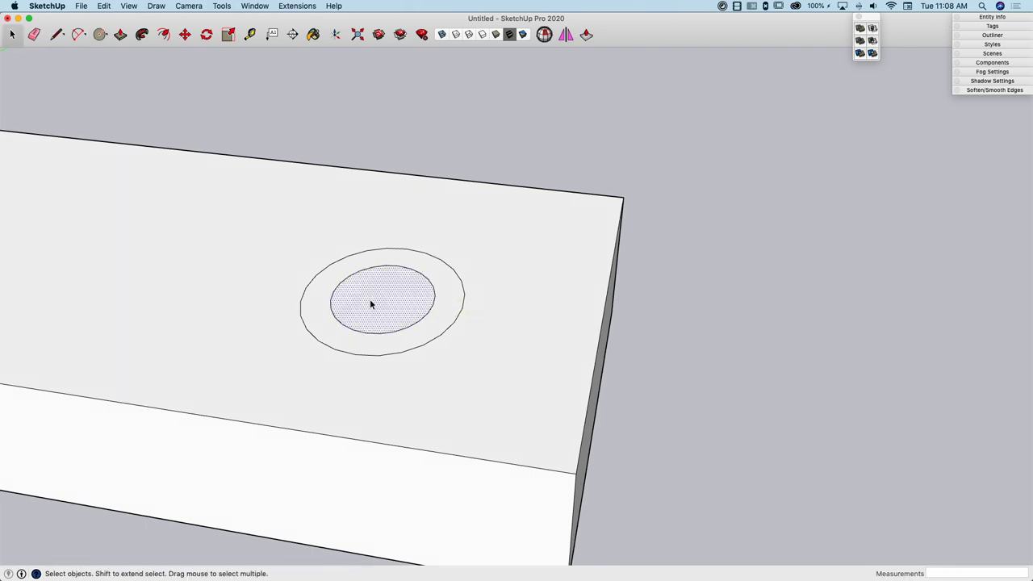
pyautogui.moveTo(371, 297); pyautogui.dragTo(387, 320, button='middle')
pyautogui.press('m')
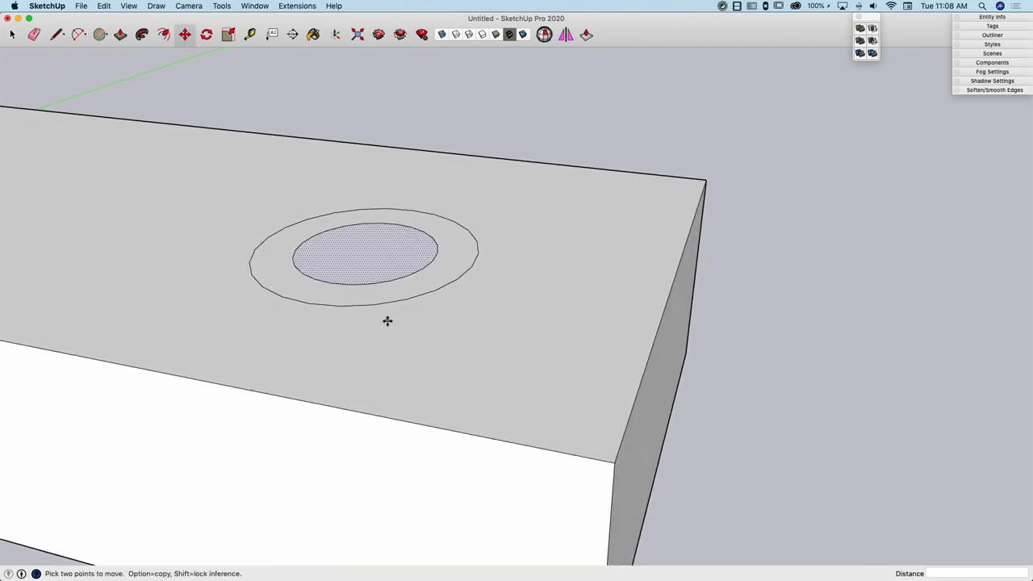
pyautogui.click(390, 248)
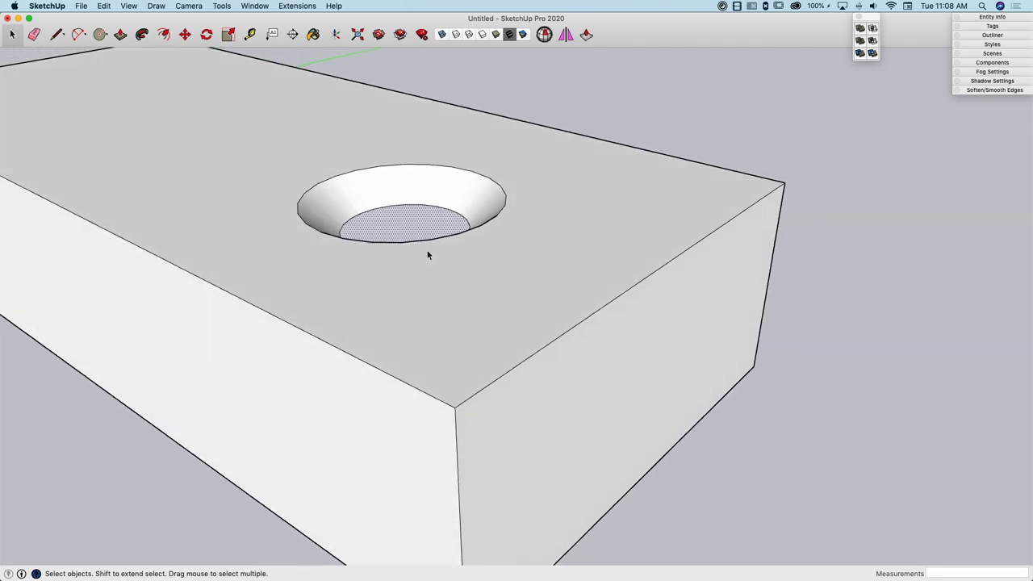
# Try to push the recess floor down through the box to the level of its lower corner.
pyautogui.press('p')
pyautogui.click(420, 232)
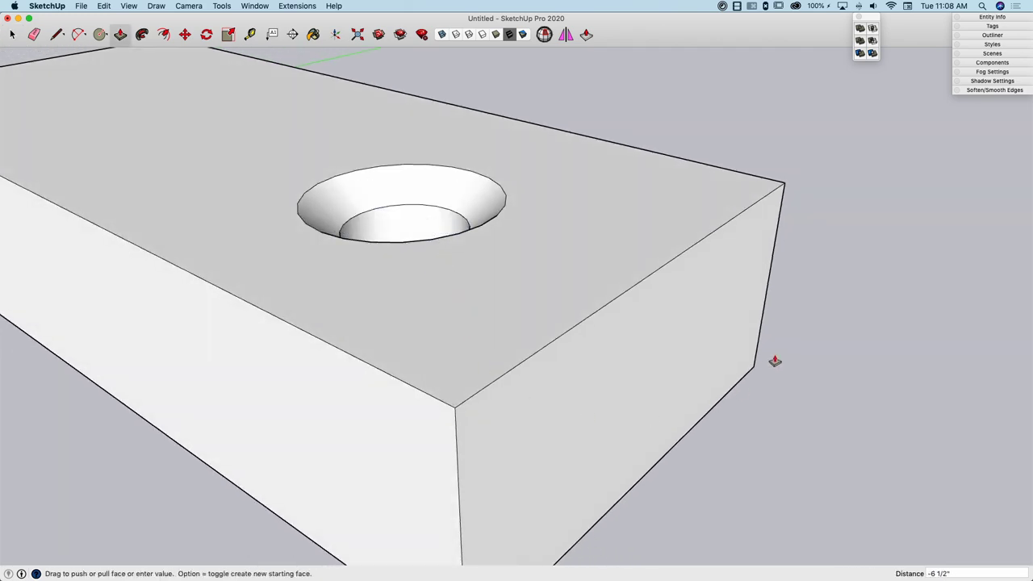
pyautogui.click(749, 370)
pyautogui.press('space')
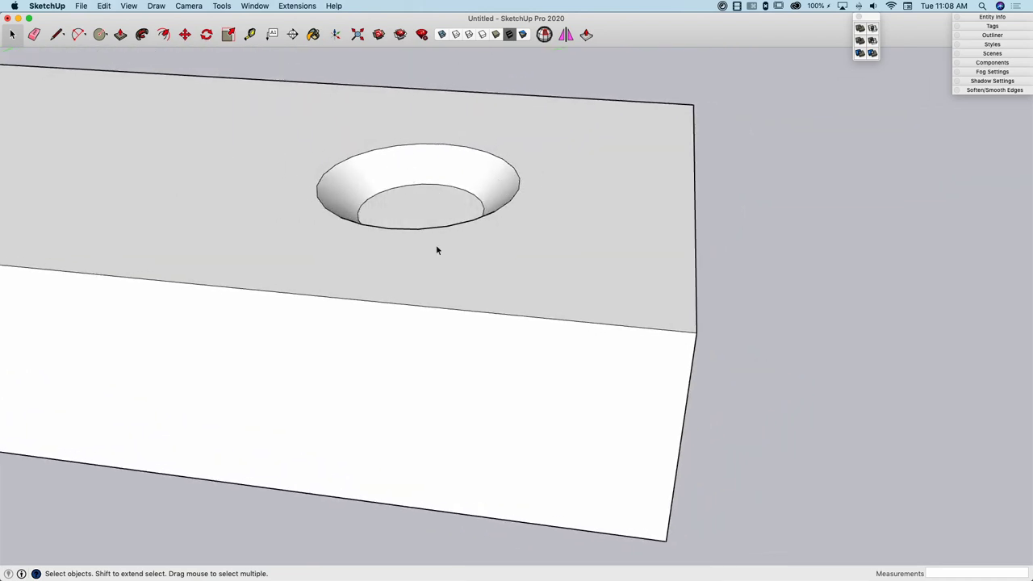
# Draw a vertical 24-sided circle centred on the recess floor at the floor's radius, and draw a line across its diameter.
pyautogui.moveTo(436, 247); pyautogui.dragTo(416, 256, button='middle')
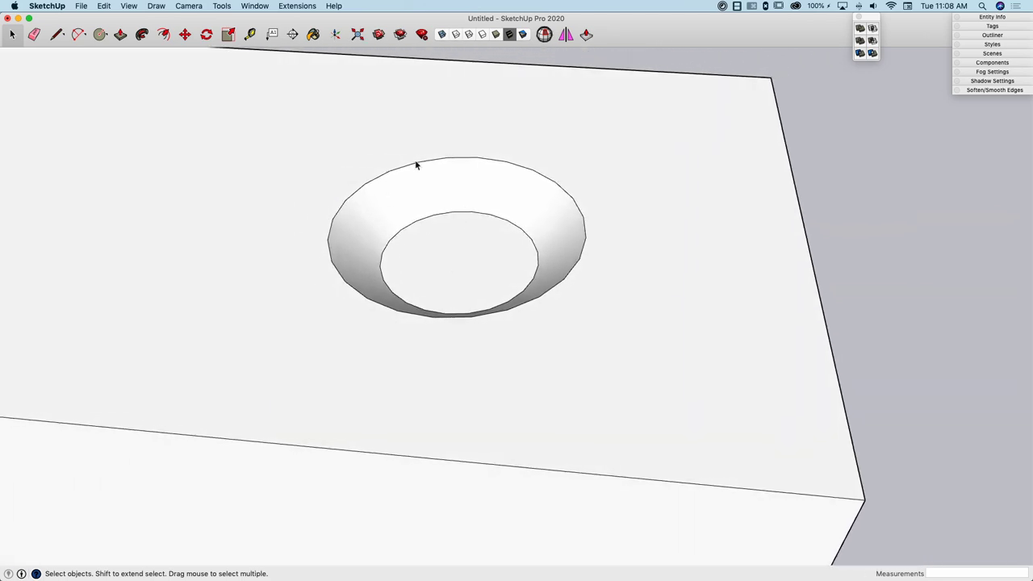
pyautogui.press('c')
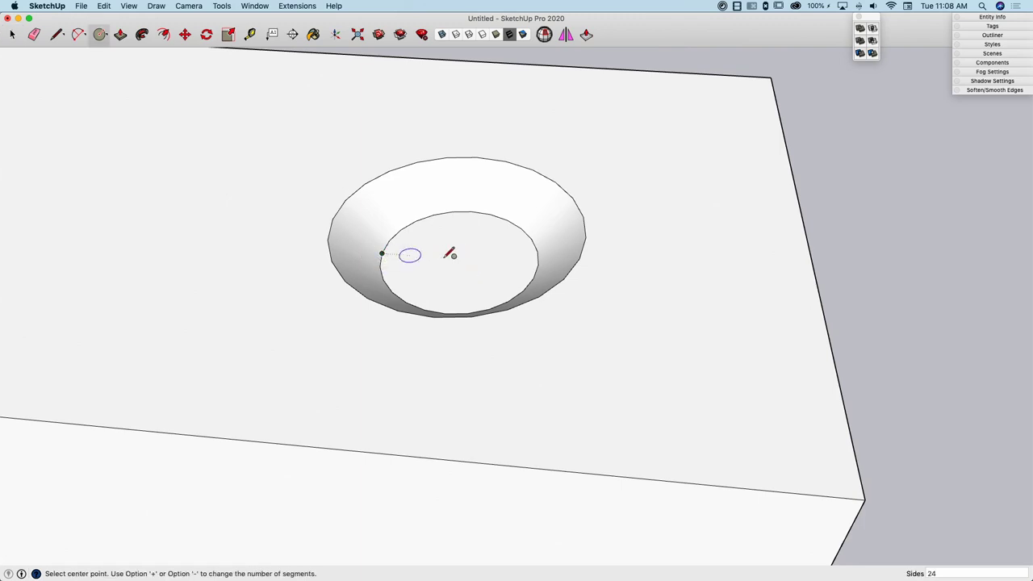
pyautogui.click(459, 258)
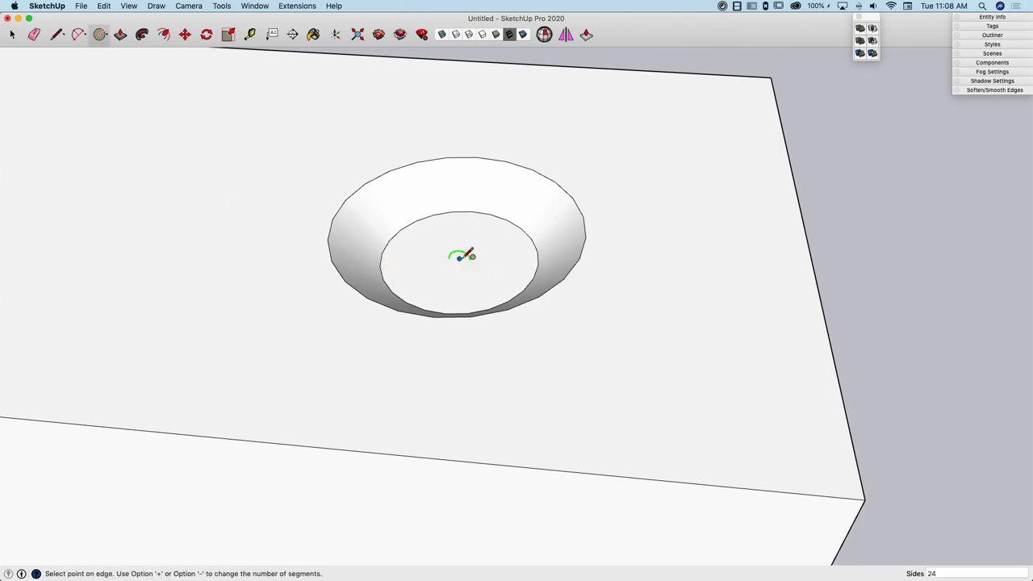
pyautogui.click(538, 262)
pyautogui.press('l')
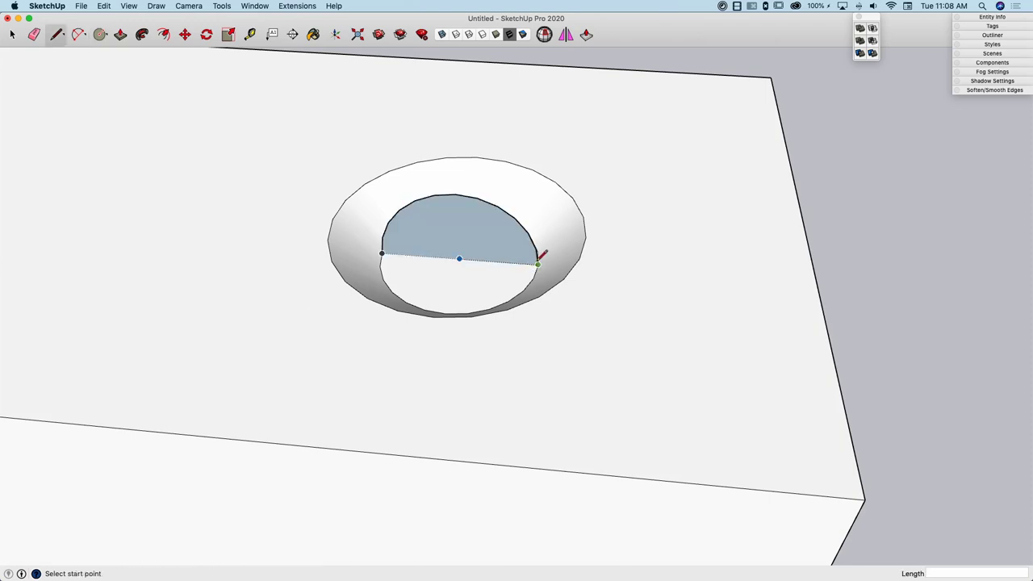
pyautogui.click(538, 262)
pyautogui.click(383, 253)
pyautogui.press('space')
# Sweep the vertical half-circle around the recess floor's edge with Follow Me to create a dome.
pyautogui.moveTo(382, 253); pyautogui.dragTo(538, 235, button='middle')
pyautogui.click(543, 209)
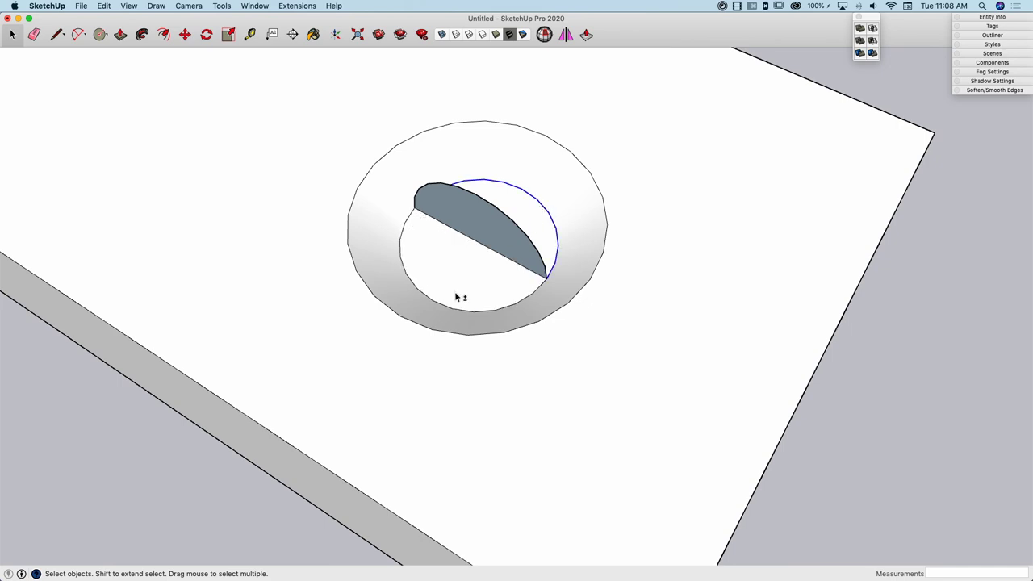
pyautogui.keyDown('shift'); pyautogui.click(438, 303); pyautogui.keyUp('shift')
pyautogui.click(142, 36)
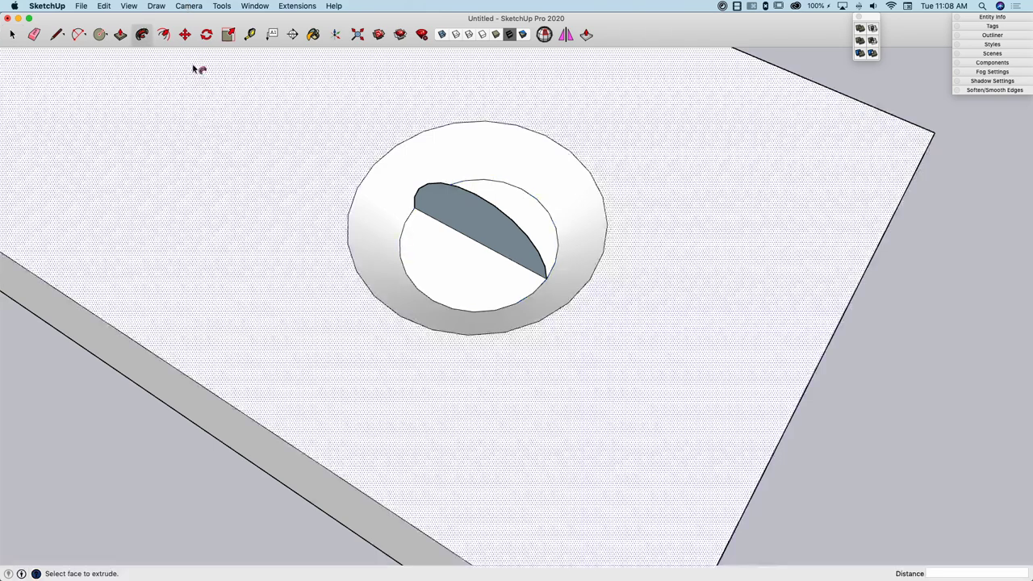
pyautogui.click(452, 204)
pyautogui.press('space')
# Flatten the dome by scaling it along the blue axis to about 0.49.
pyautogui.moveTo(457, 189); pyautogui.dragTo(485, 211, button='middle')
pyautogui.click(464, 202)
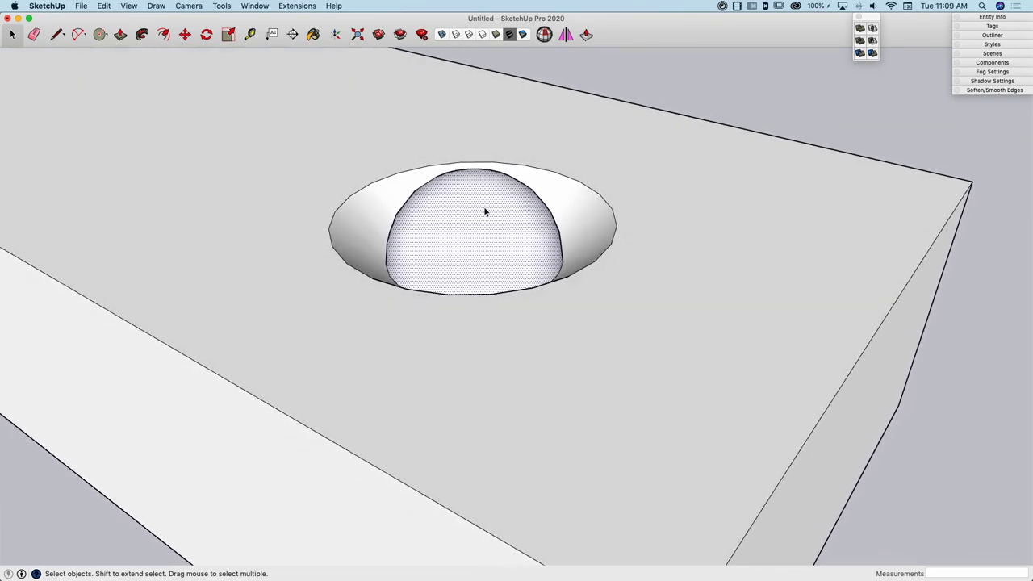
pyautogui.press('s')
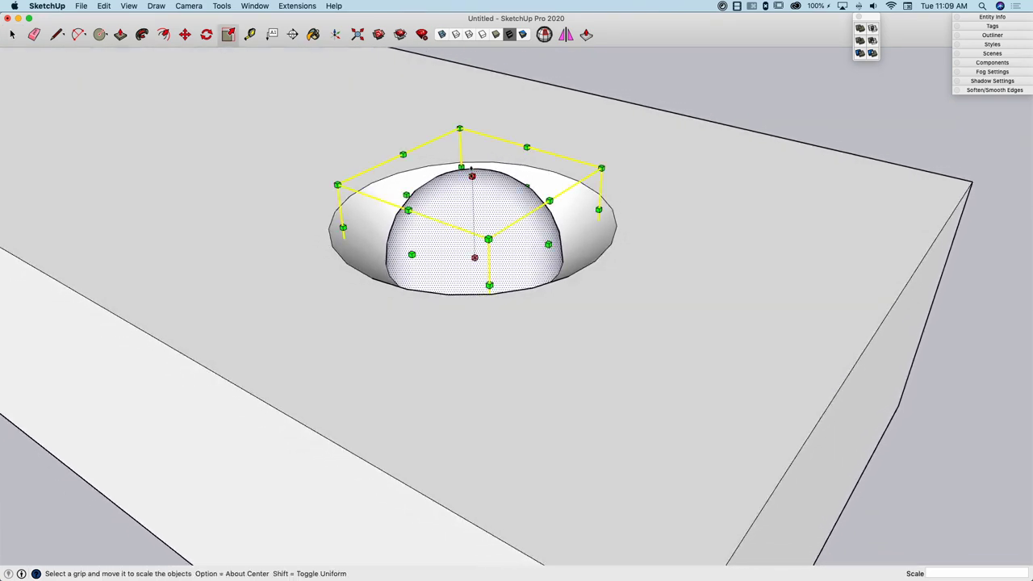
pyautogui.moveTo(472, 174); pyautogui.dragTo(611, 208)
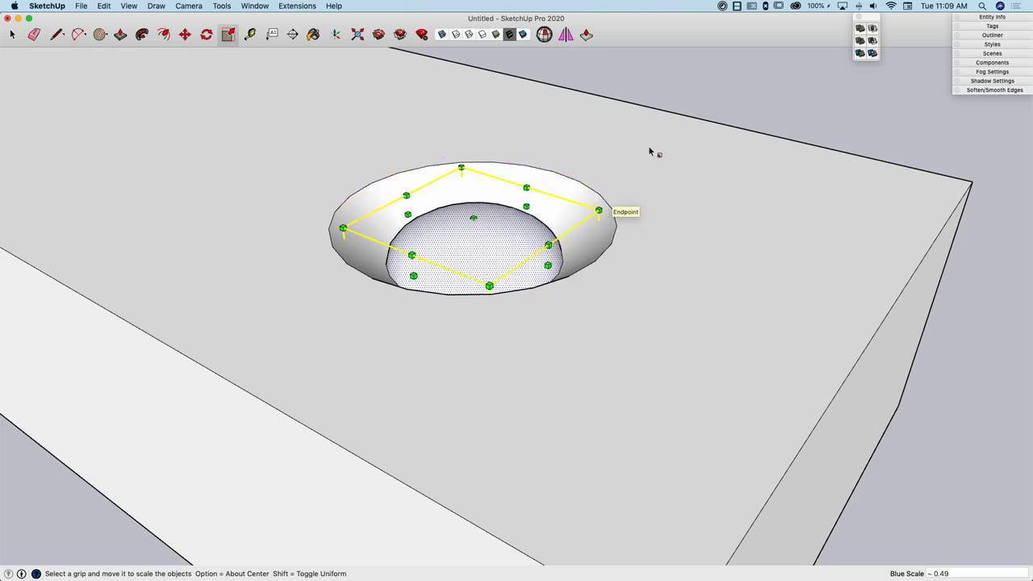
pyautogui.press('space')
# Select the whole box with its recess and dome and make it a group.
pyautogui.moveTo(617, 226); pyautogui.dragTo(477, 237, button='middle')
pyautogui.tripleClick(482, 240)
pyautogui.rightClick(477, 233)
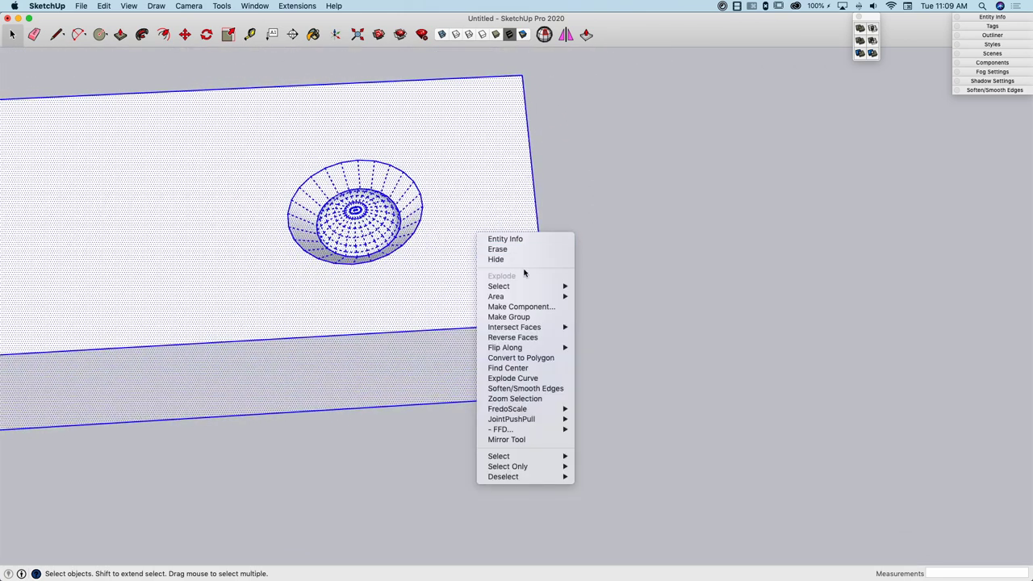
pyautogui.click(510, 316)
# Draw a narrow rectangle on the box's upper face beside the recess and a line across the middle of its long sides.
pyautogui.scroll(3, 347, 202)
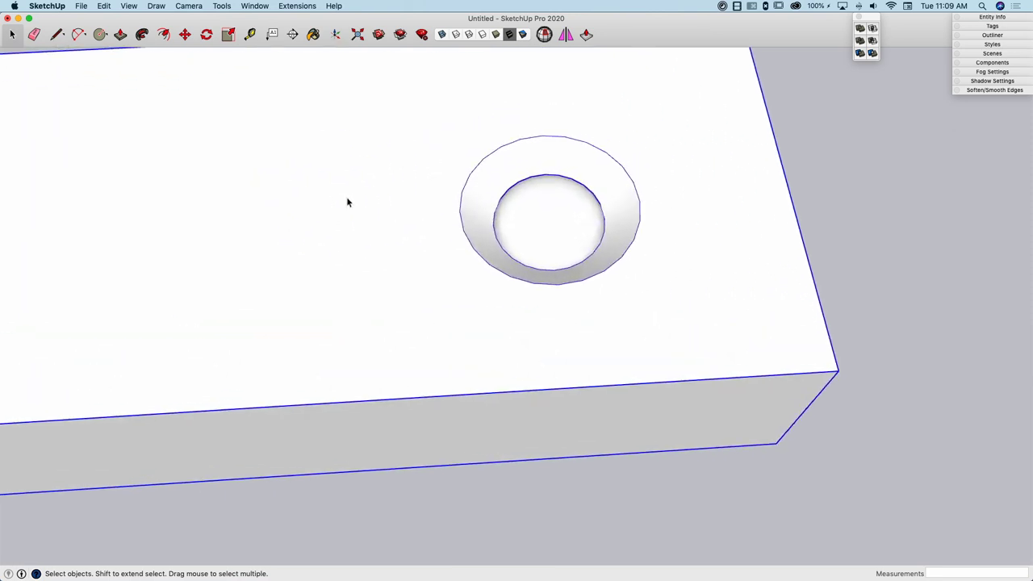
pyautogui.scroll(-3, 272, 229)
pyautogui.scroll(2, 328, 229)
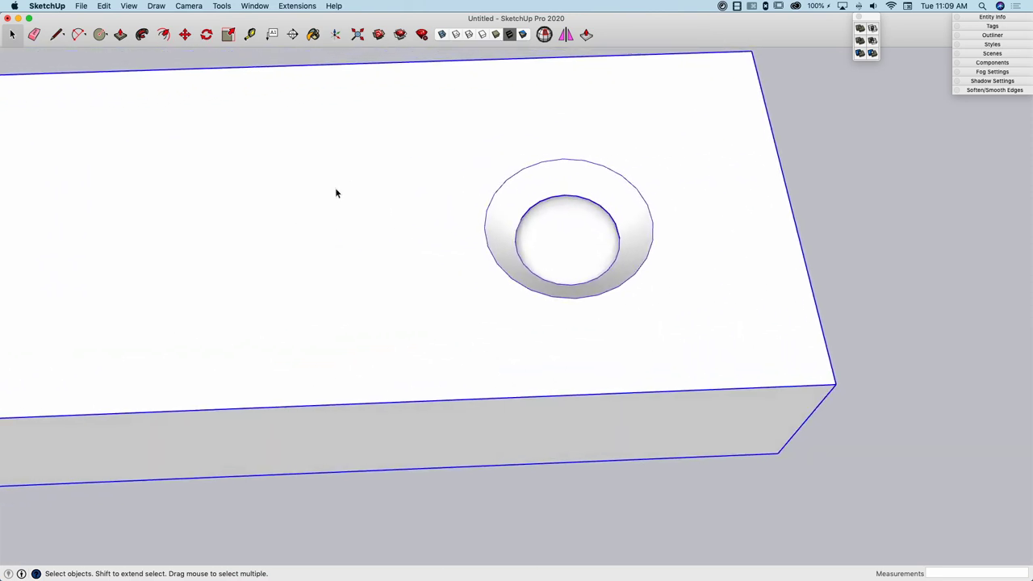
pyautogui.moveTo(359, 207); pyautogui.dragTo(347, 203, button='middle')
pyautogui.press('r')
pyautogui.click(363, 202)
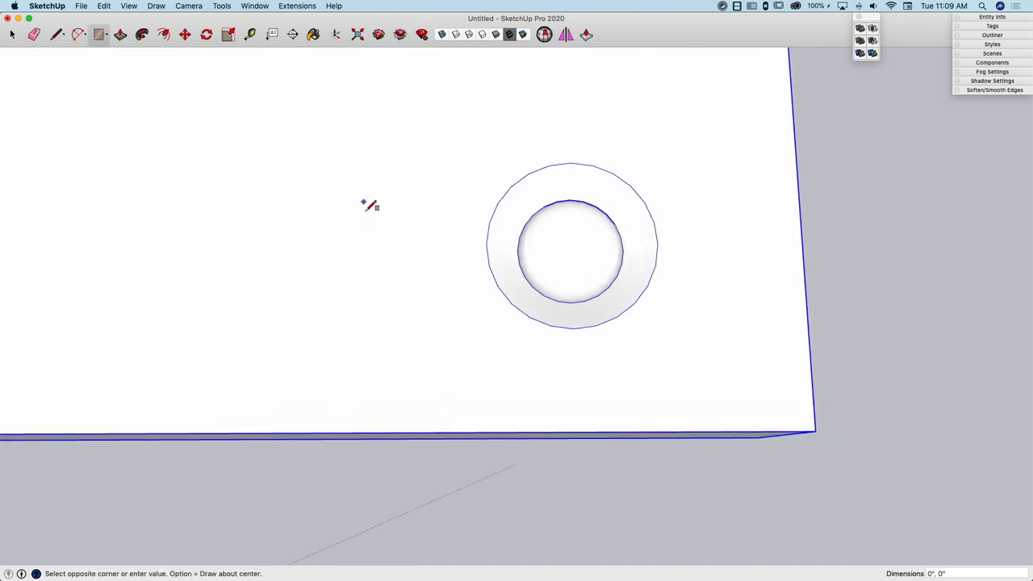
pyautogui.click(378, 271)
pyautogui.press('space')
pyautogui.press('l')
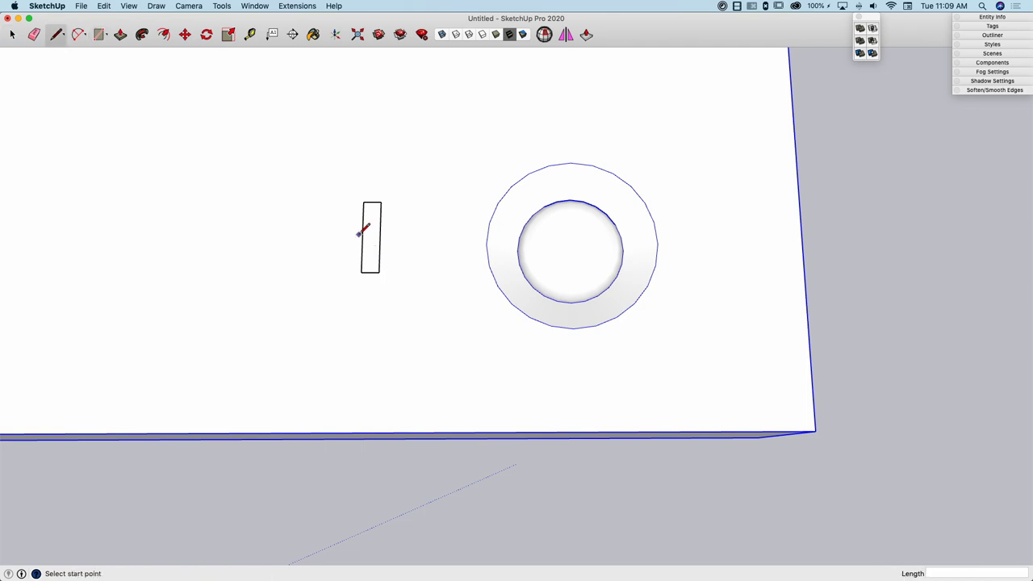
pyautogui.click(362, 235)
pyautogui.click(380, 236)
pyautogui.press('space')
# Rotate a copy of the narrow rectangle by 90° about its centre and erase the inner lines to leave a cross outline.
pyautogui.click(371, 248)
pyautogui.press('q')
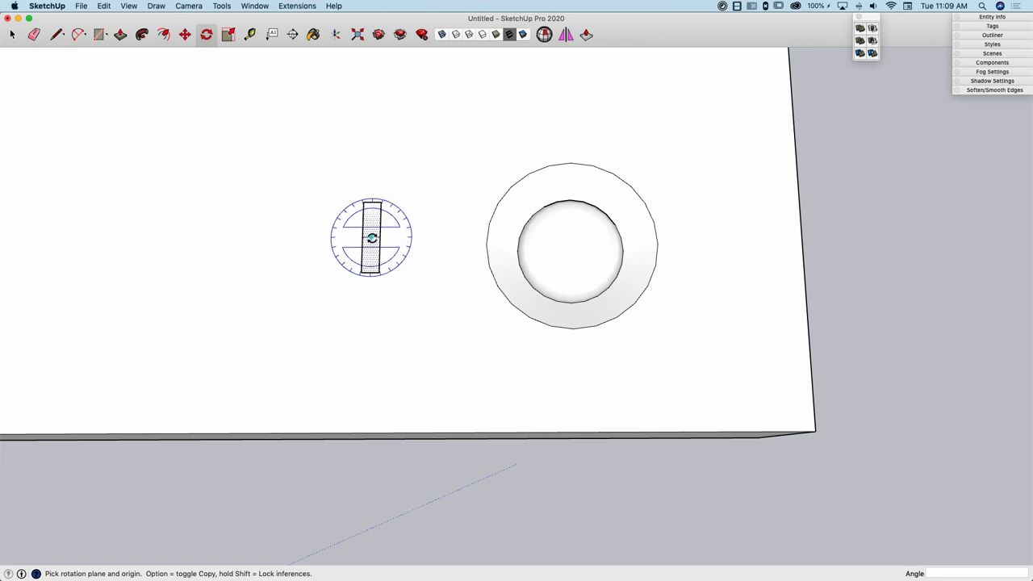
pyautogui.scroll(3, 374, 239)
pyautogui.click(398, 237)
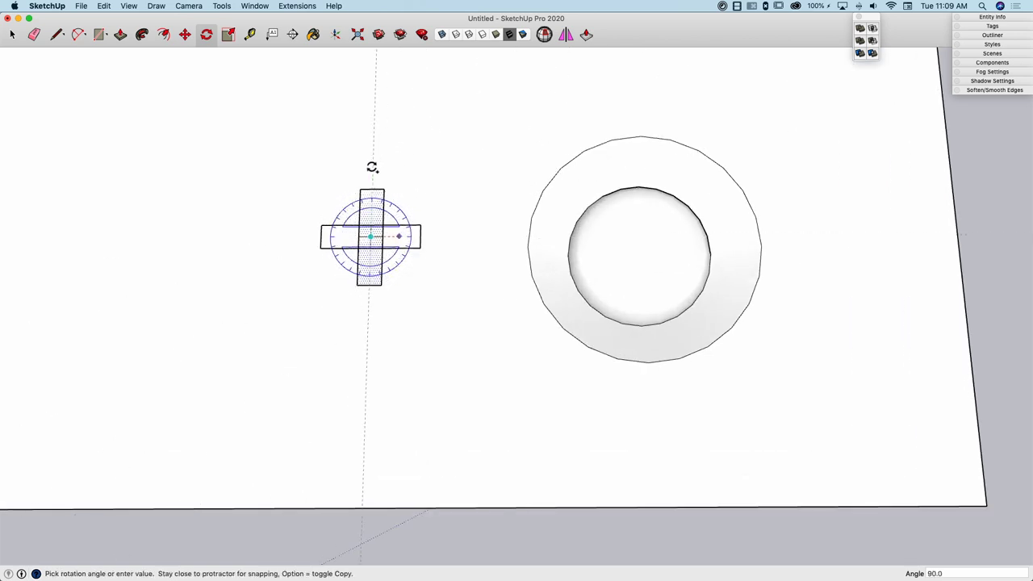
pyautogui.click(372, 167)
pyautogui.press('e')
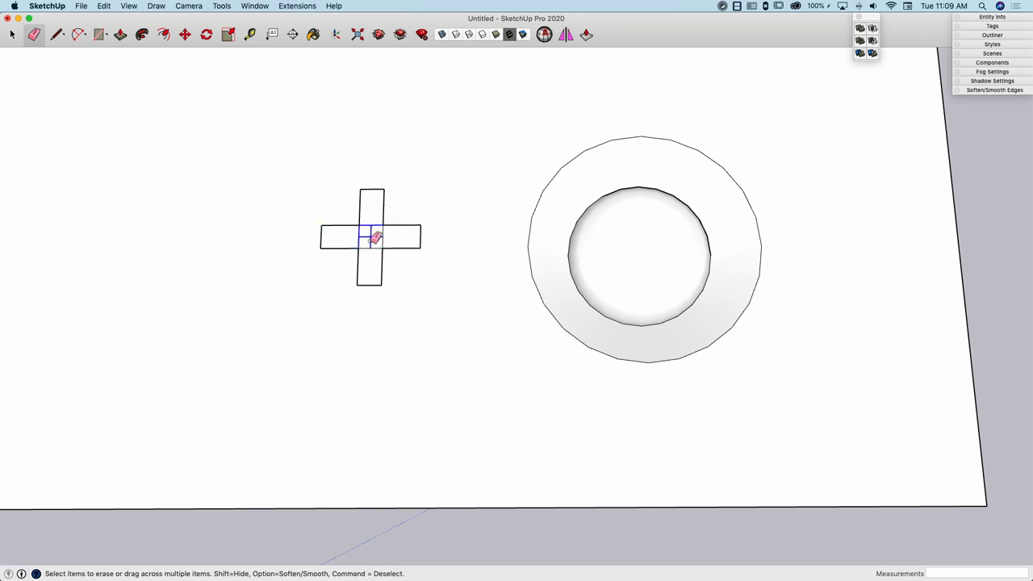
pyautogui.moveTo(381, 236); pyautogui.dragTo(383, 237)
# Extrude the cross-shaped face upward into a tall post.
pyautogui.press('p')
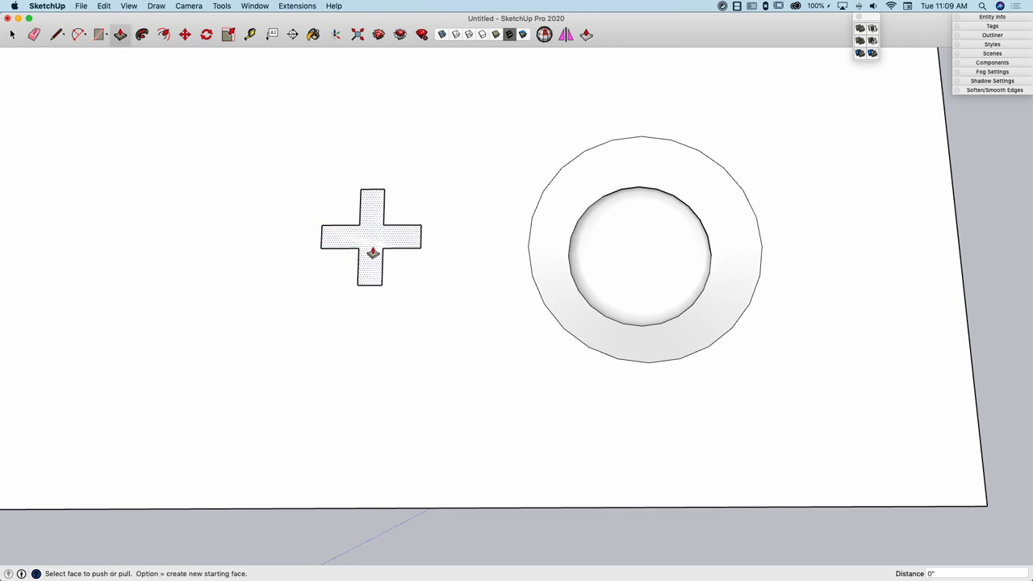
pyautogui.click(371, 251)
pyautogui.click(348, 169)
pyautogui.press('space')
# Select all of the cross-shaped post's geometry and make it a group.
pyautogui.moveTo(343, 318); pyautogui.dragTo(372, 221, button='middle')
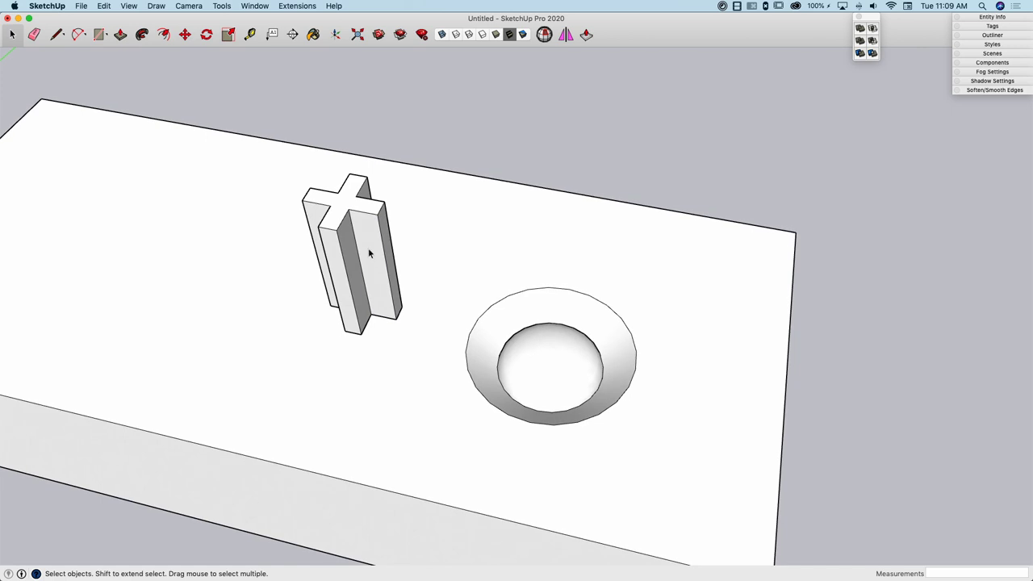
pyautogui.tripleClick(371, 221)
pyautogui.rightClick(370, 248)
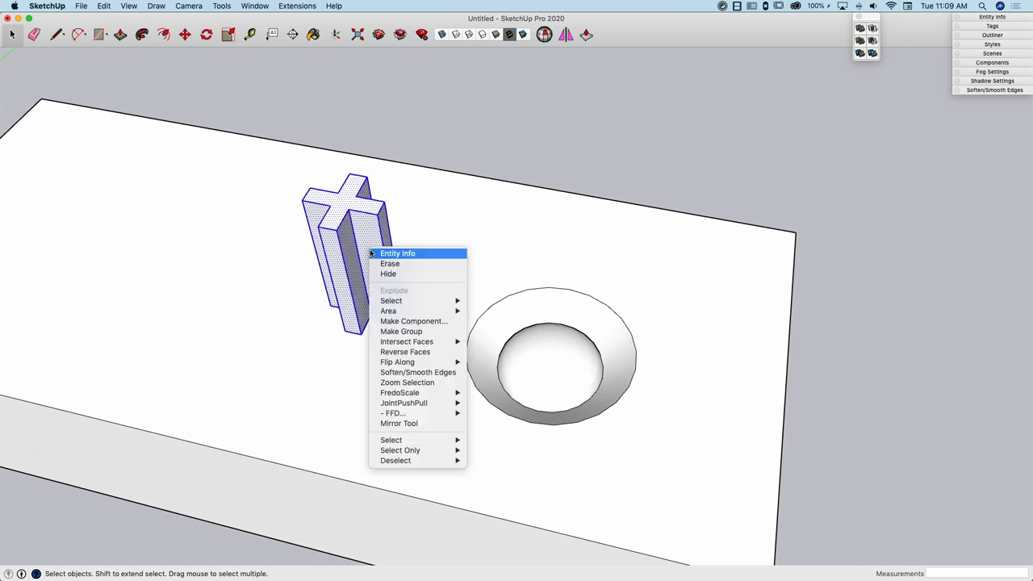
pyautogui.click(425, 336)
# Group the cross-shaped post's geometry and move the group horizontally over the centre of the recess.
pyautogui.moveTo(424, 337); pyautogui.dragTo(452, 329, button='middle')
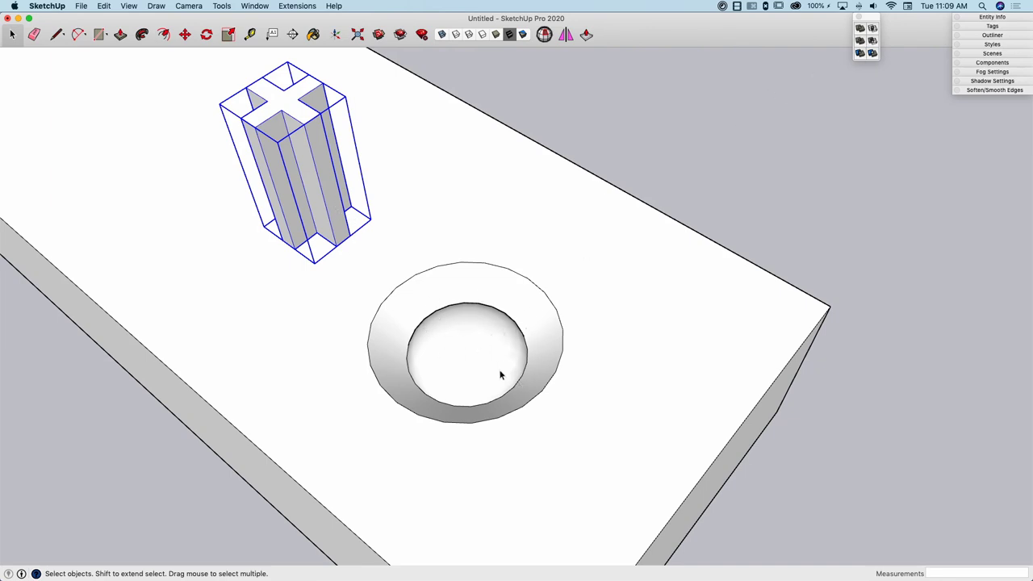
pyautogui.moveTo(501, 376); pyautogui.dragTo(429, 260, button='middle')
pyautogui.press('m')
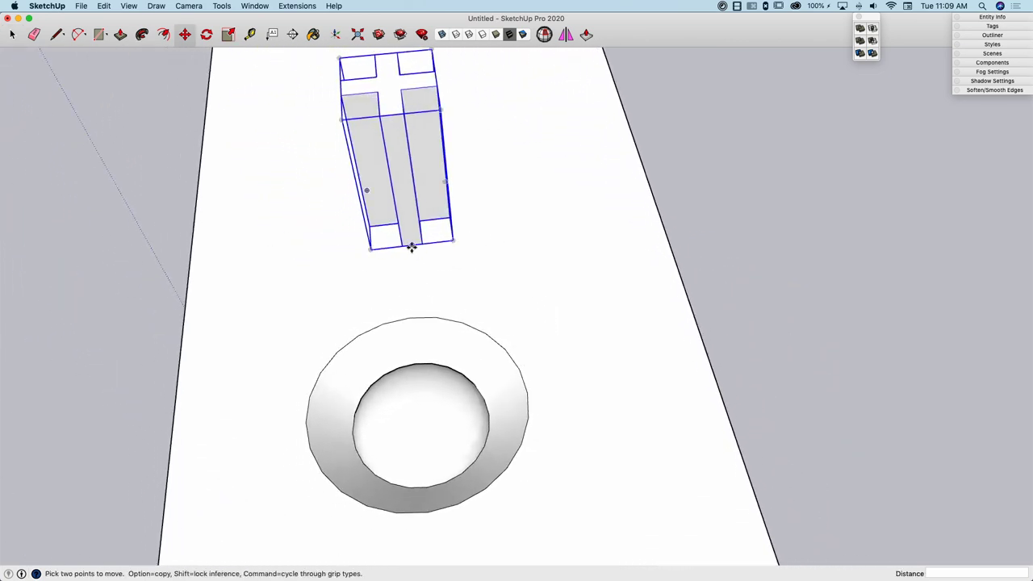
pyautogui.click(412, 245)
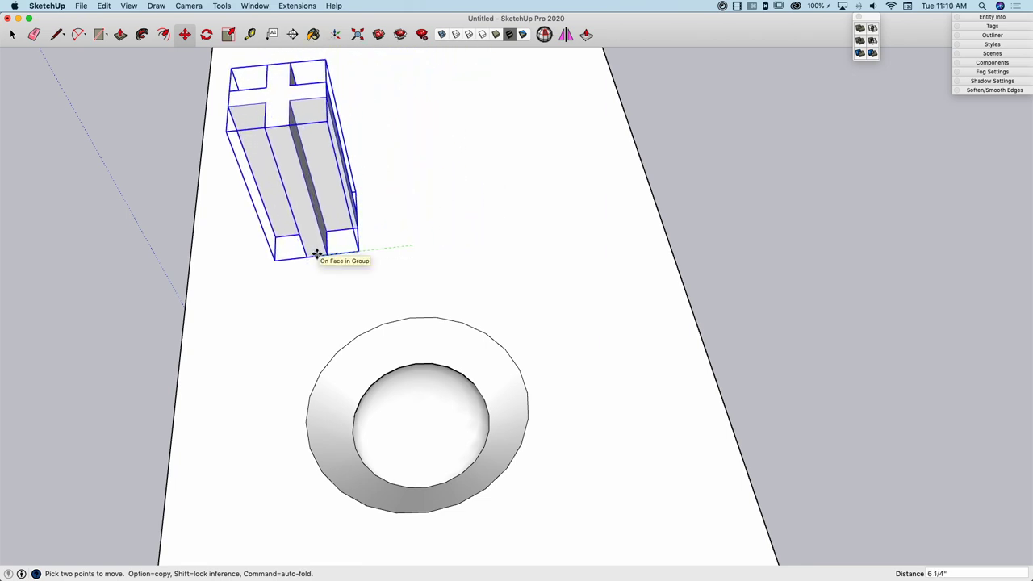
pyautogui.click(408, 319)
pyautogui.moveTo(215, 348); pyautogui.dragTo(461, 449, button='middle')
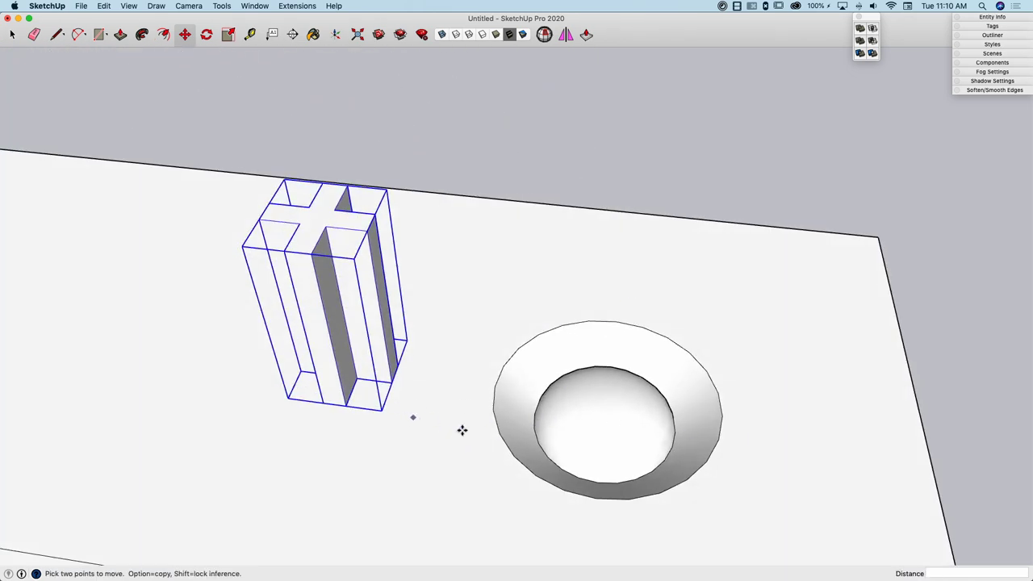
pyautogui.click(331, 406)
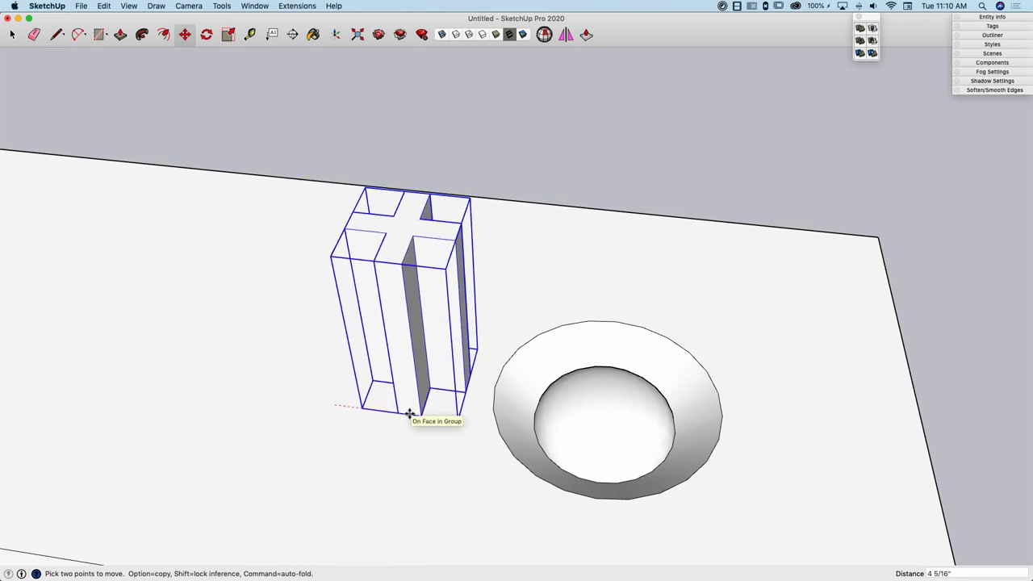
pyautogui.click(594, 500)
# Lower the cross-shaped post vertically into the recess so its foot penetrates the dome.
pyautogui.moveTo(594, 501); pyautogui.dragTo(508, 409, button='middle')
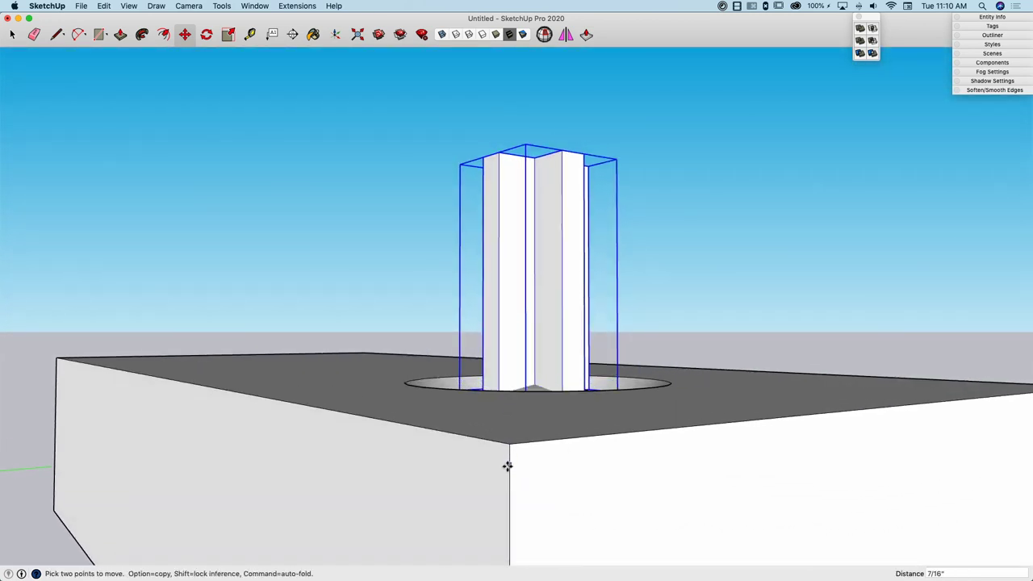
pyautogui.moveTo(507, 479); pyautogui.dragTo(473, 514, button='middle')
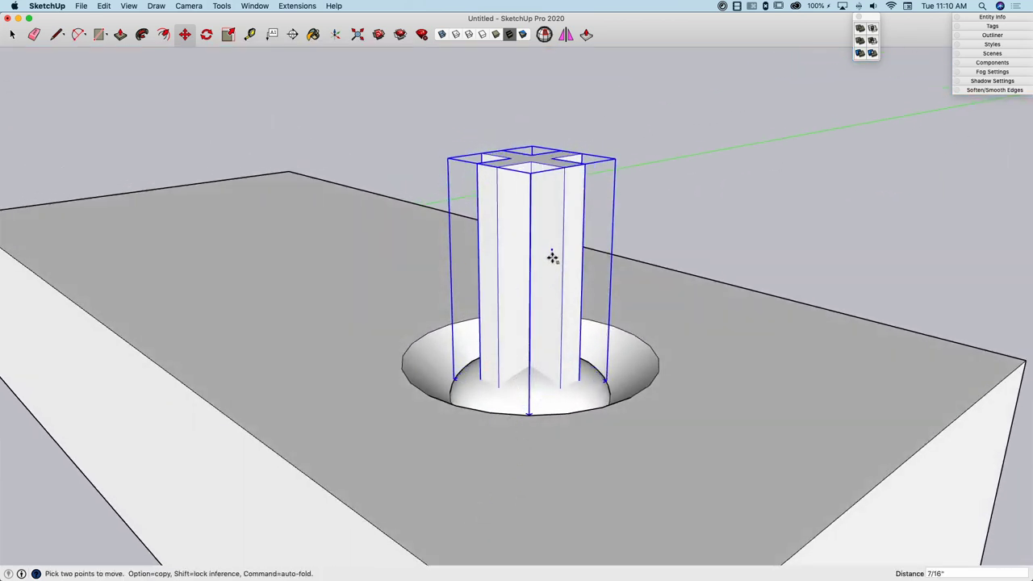
pyautogui.moveTo(634, 233); pyautogui.dragTo(653, 337, button='middle')
pyautogui.click(653, 337)
pyautogui.press('space')
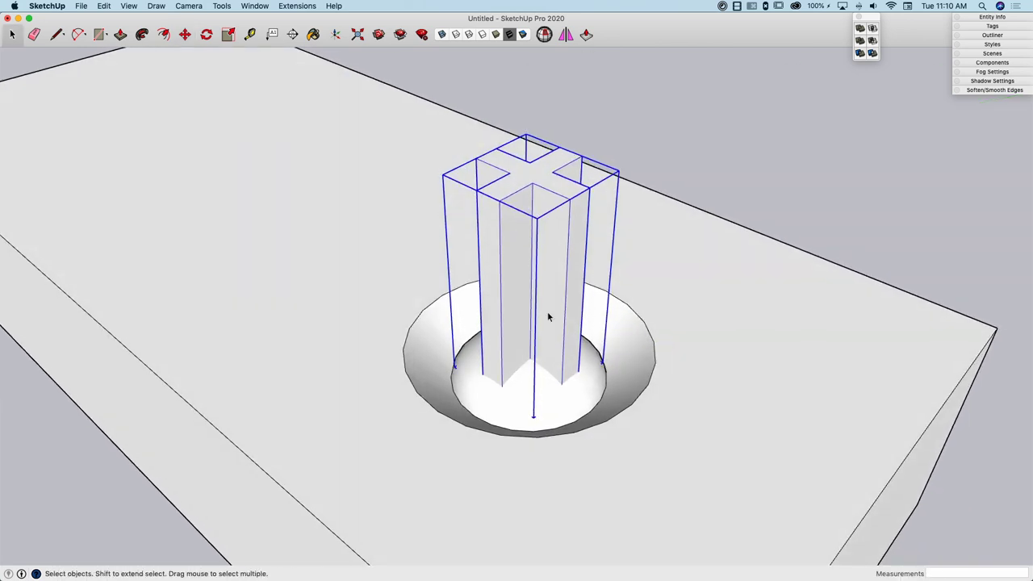
# Select the box group and try to use it as the first solid for a Subtract operation.
pyautogui.moveTo(549, 318); pyautogui.dragTo(519, 267, button='middle')
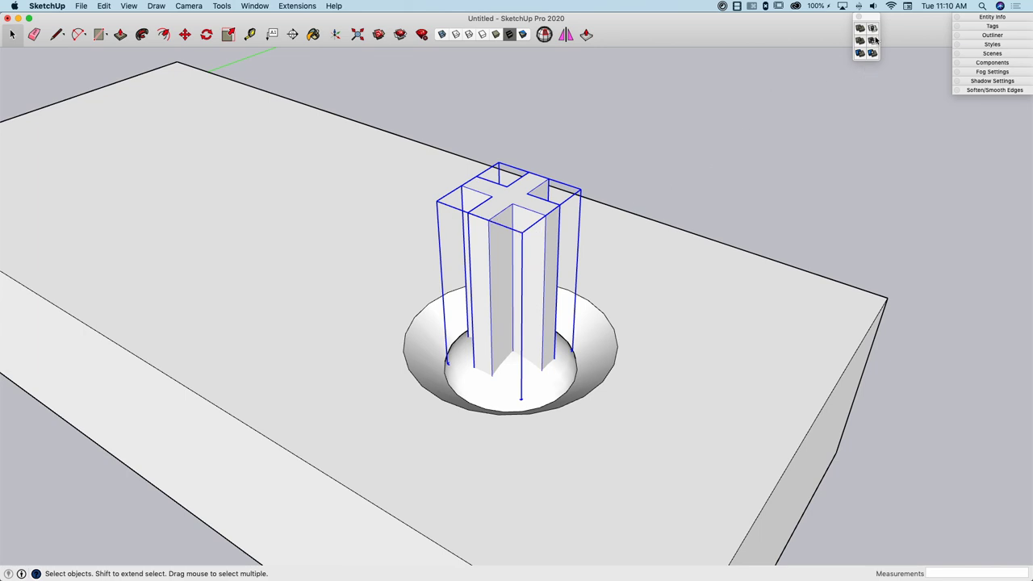
pyautogui.click(636, 330)
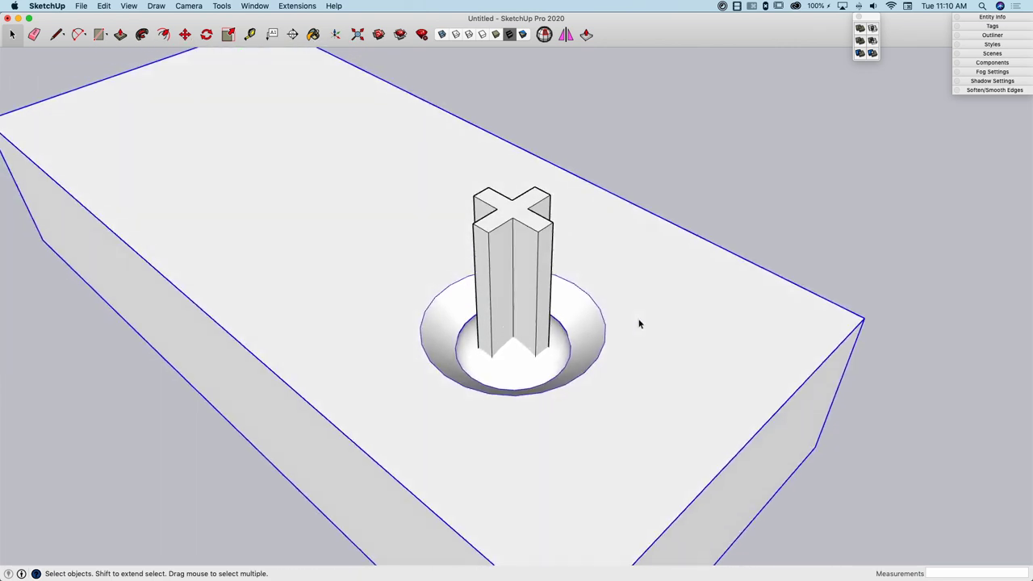
pyautogui.moveTo(639, 323); pyautogui.dragTo(638, 275, button='middle')
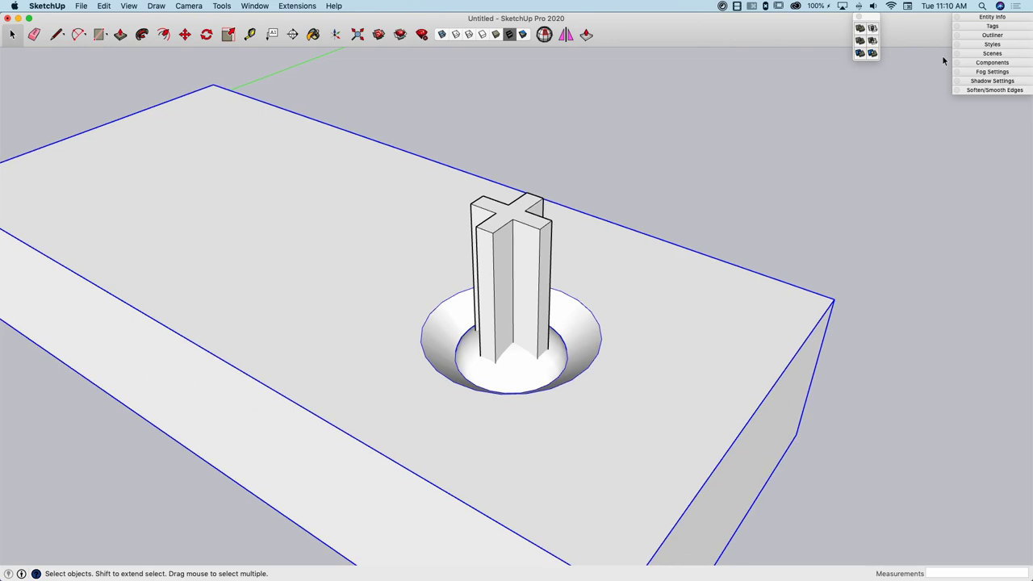
pyautogui.click(872, 42)
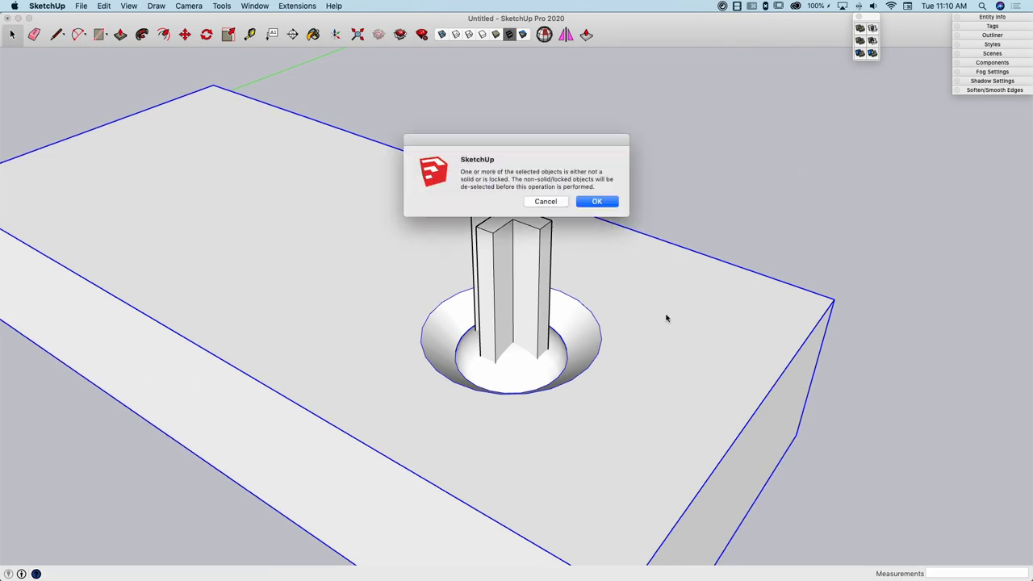
pyautogui.click(538, 202)
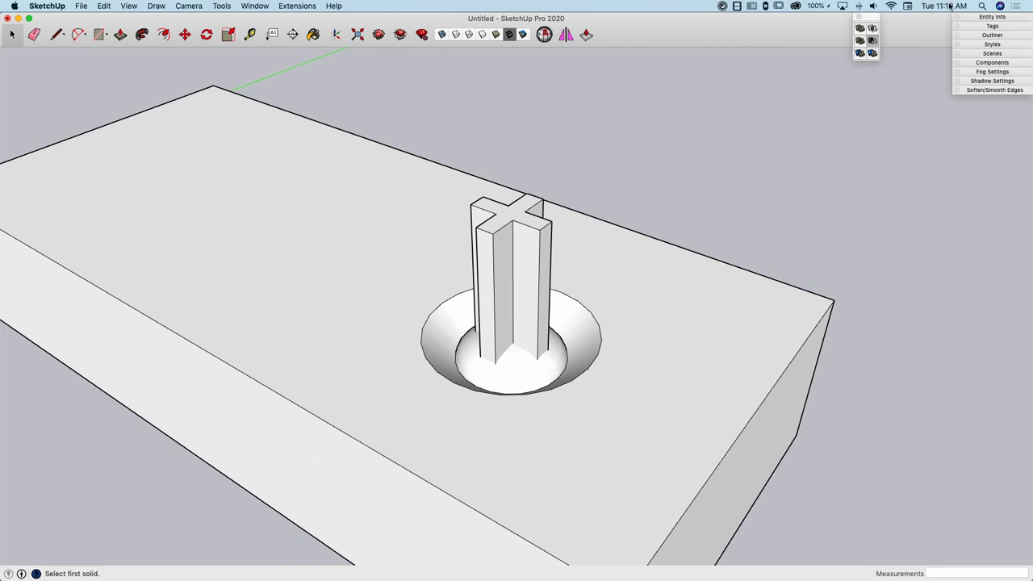
# Display the box group's entity info, narrow the panel, and arrange it beside the solid tools.
pyautogui.click(984, 17)
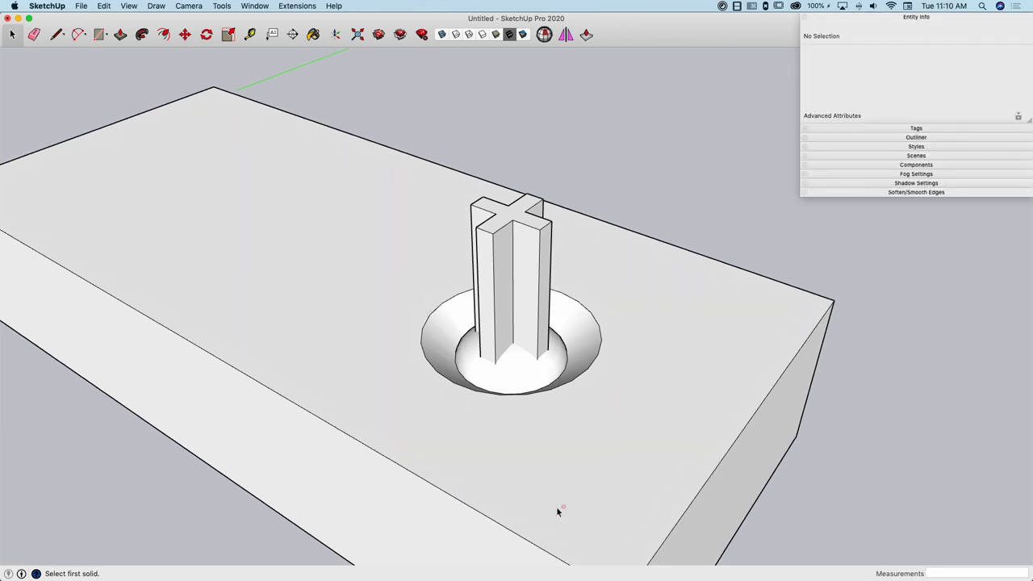
pyautogui.click(630, 343)
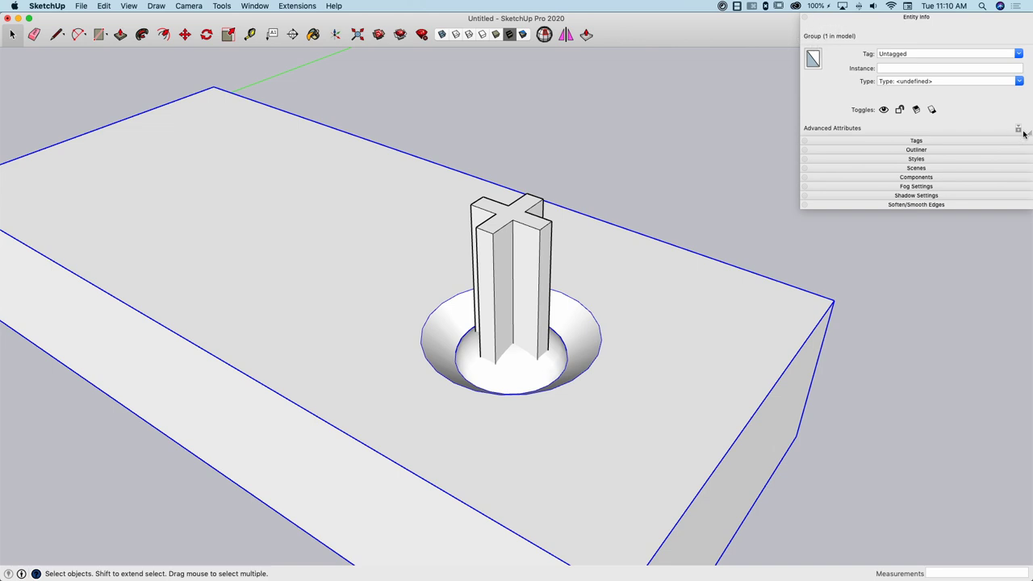
pyautogui.moveTo(1030, 135); pyautogui.dragTo(972, 139)
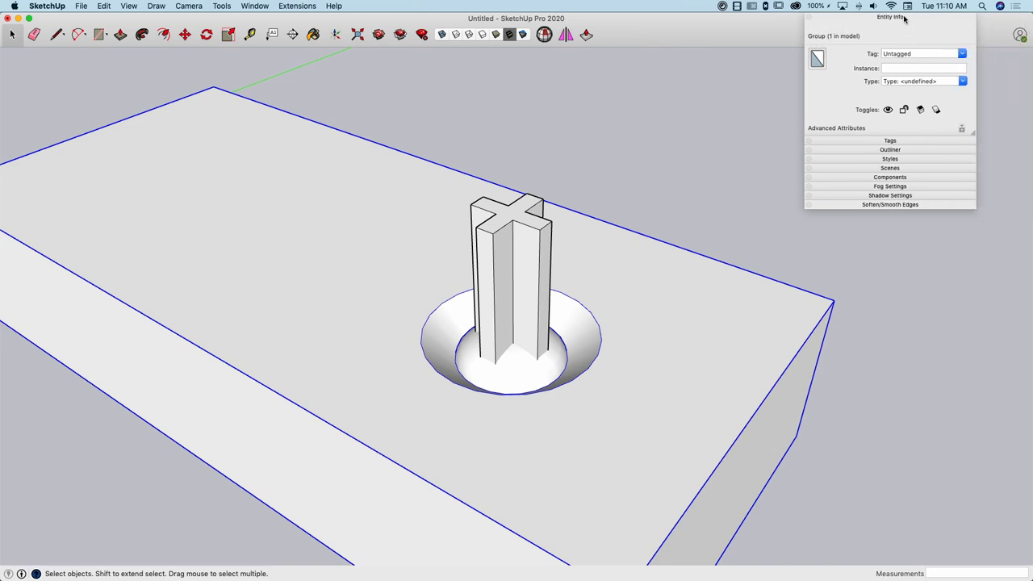
pyautogui.moveTo(906, 16); pyautogui.dragTo(966, 15)
pyautogui.moveTo(855, 20); pyautogui.dragTo(824, 20)
# Inside the box group, erase the edges of the leftover half-circle face underneath the domed recess.
pyautogui.scroll(3, 615, 266)
pyautogui.scroll(10, 651, 299)
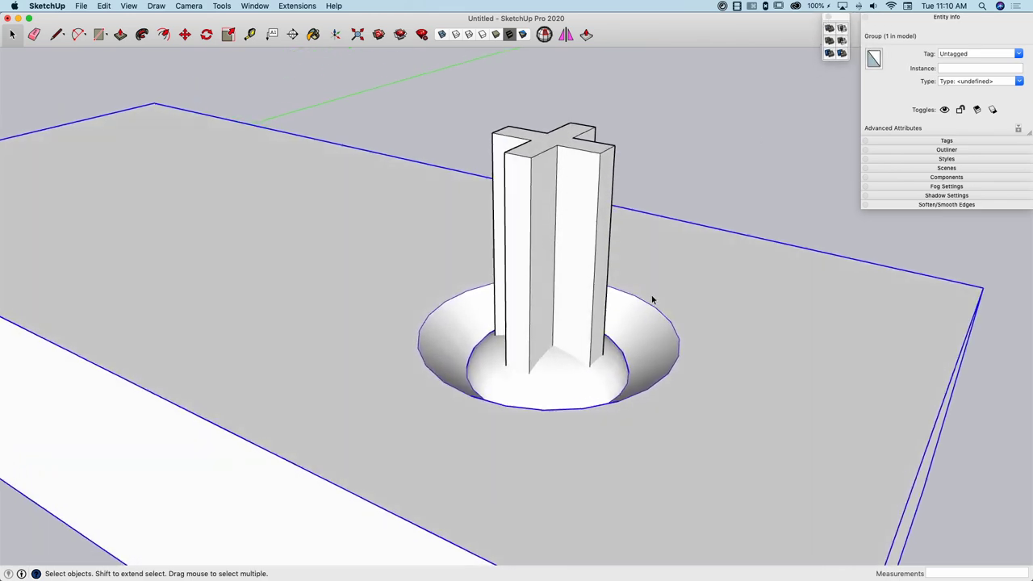
pyautogui.scroll(5, 651, 300)
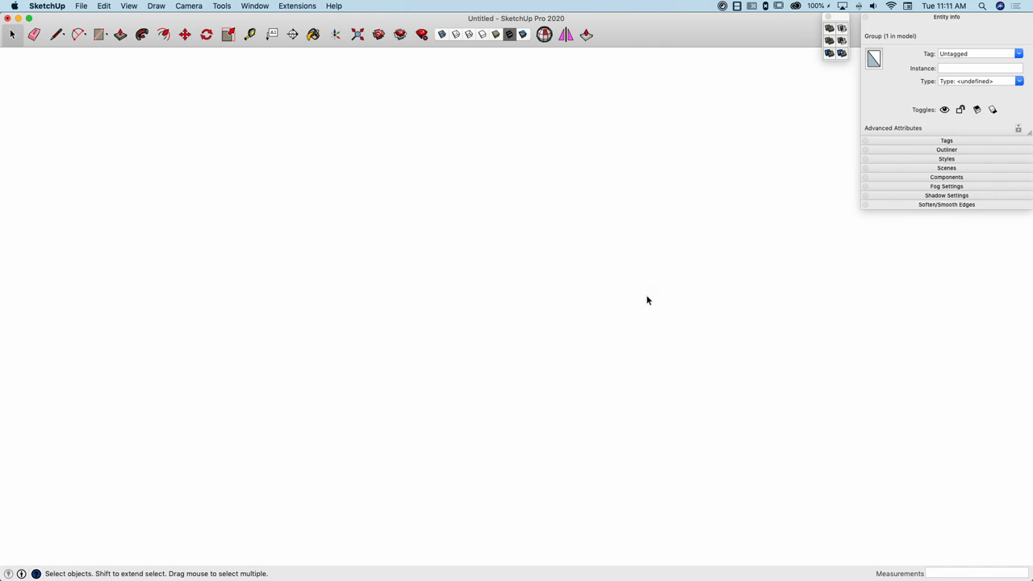
pyautogui.scroll(-5, 644, 296)
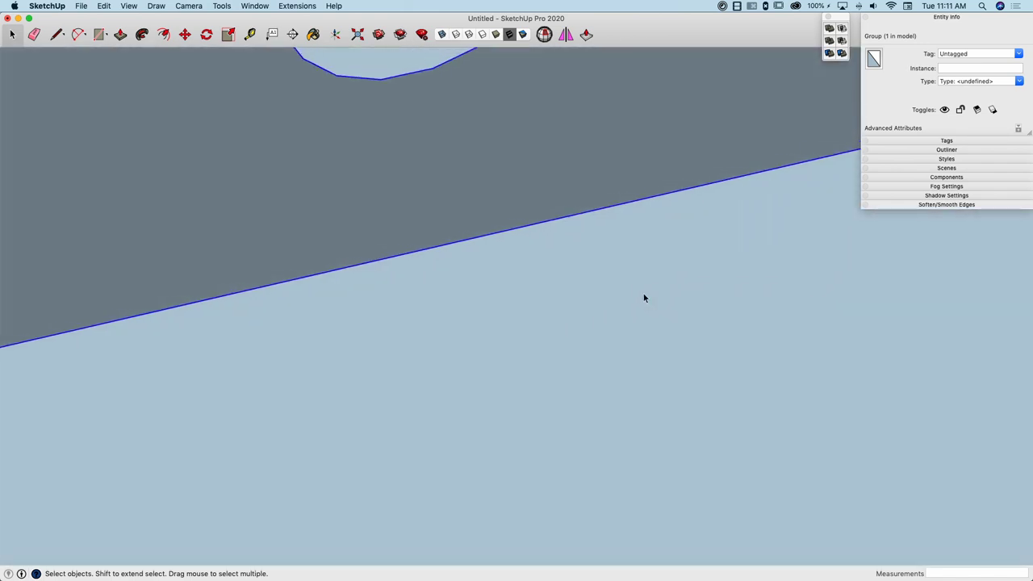
pyautogui.moveTo(503, 167); pyautogui.dragTo(501, 286, button='middle')
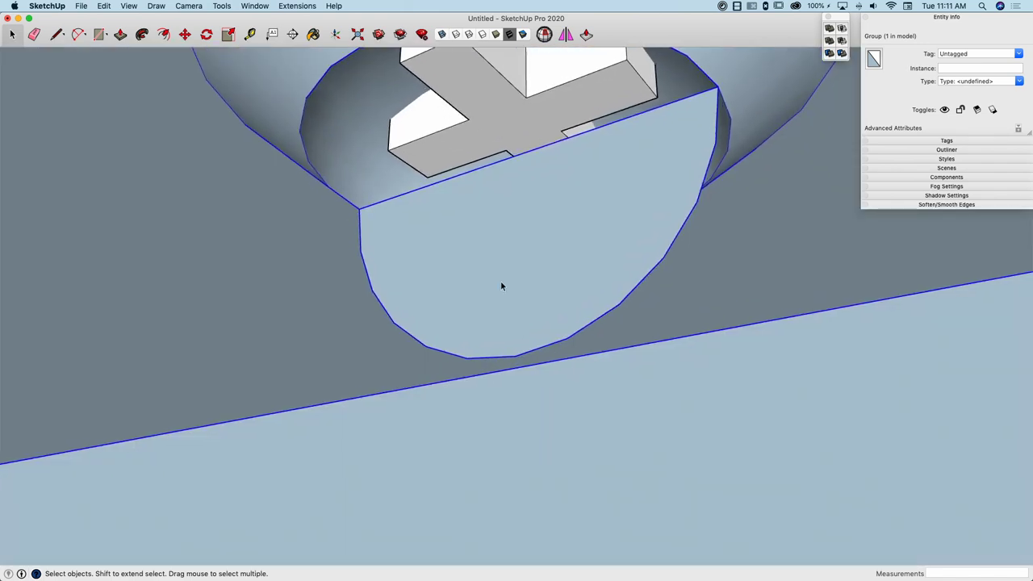
pyautogui.press('e')
pyautogui.click(390, 198)
pyautogui.click(366, 234)
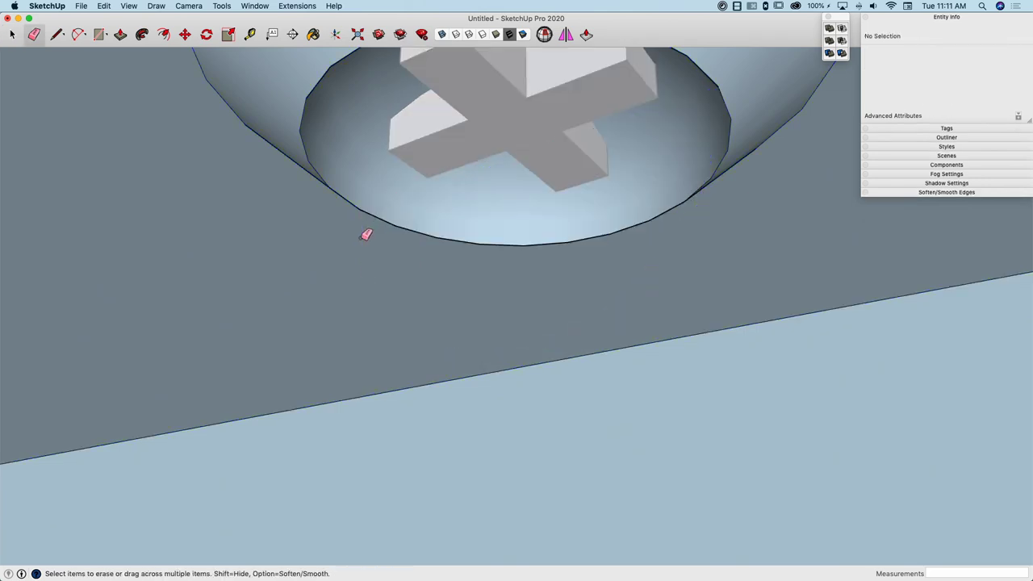
# Leave the box group and select it to check in its entity info whether it is a solid.
pyautogui.press('space')
pyautogui.scroll(-8, 371, 232)
pyautogui.moveTo(396, 232); pyautogui.dragTo(452, 379, button='middle')
pyautogui.click(660, 265)
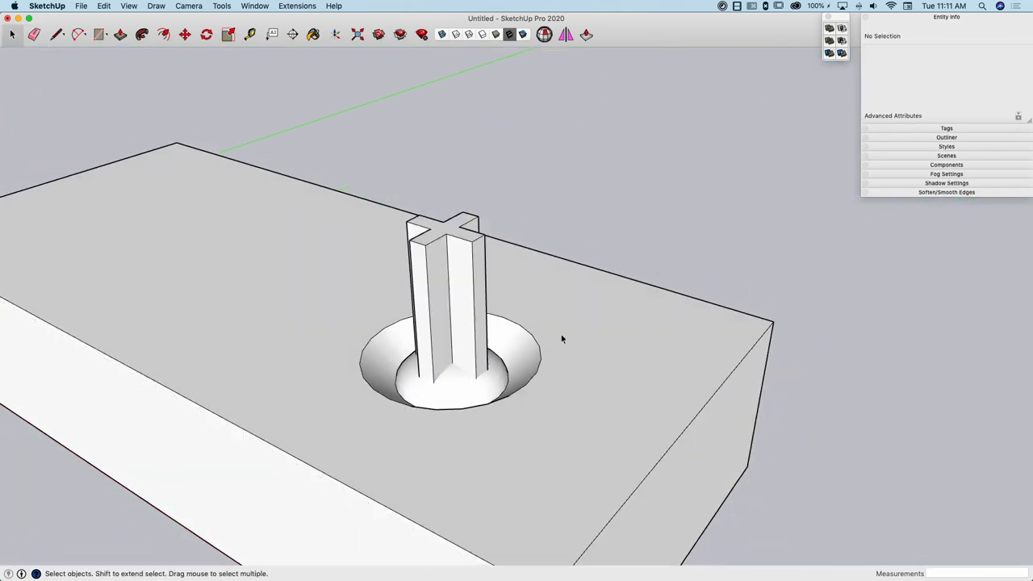
pyautogui.click(563, 339)
pyautogui.moveTo(551, 288); pyautogui.dragTo(457, 336, button='middle')
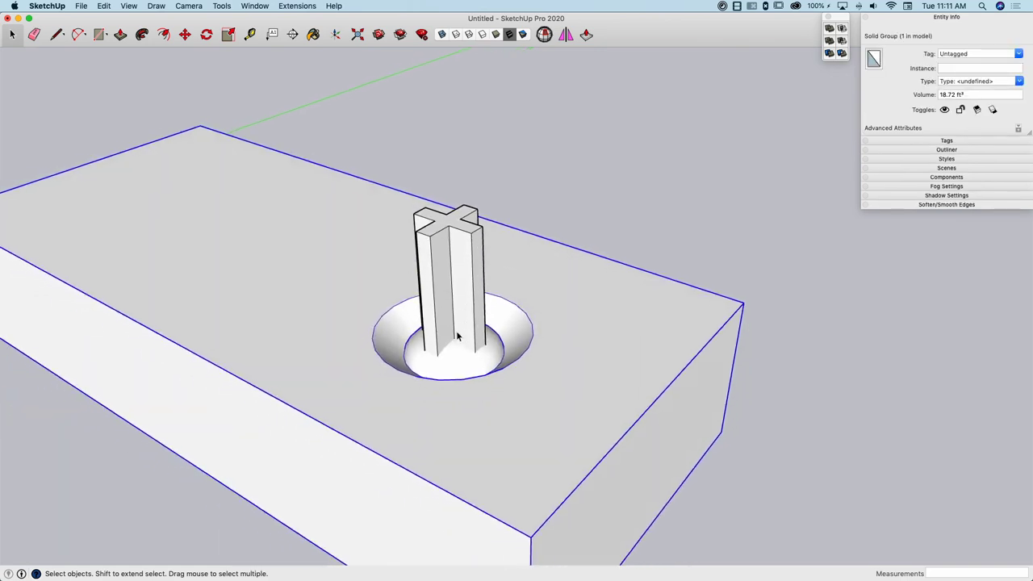
# Try the Subtract operation with the box as first solid and the post as second, and undo it.
pyautogui.click(842, 42)
pyautogui.click(462, 250)
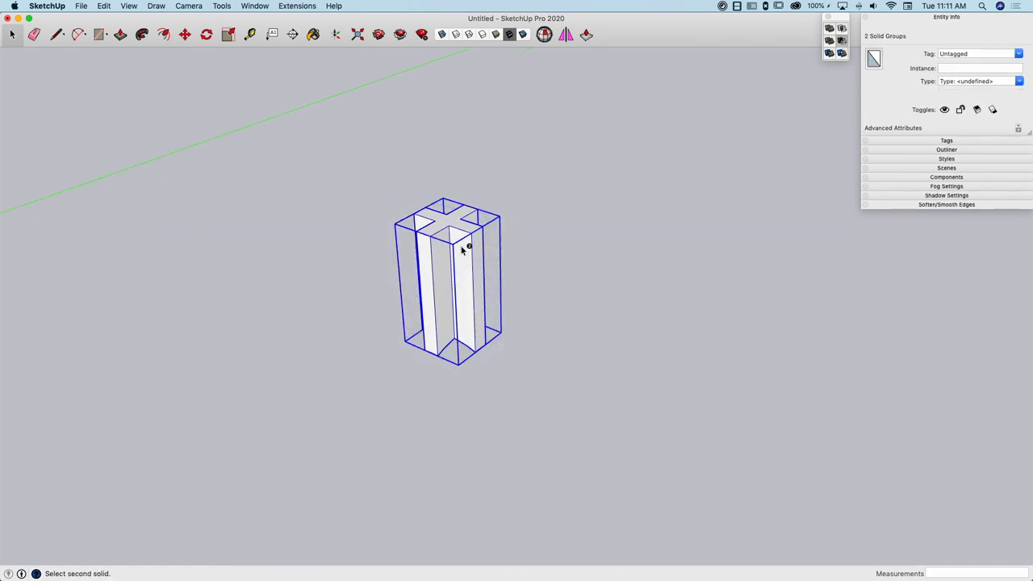
pyautogui.press('super+z')
pyautogui.press('space')
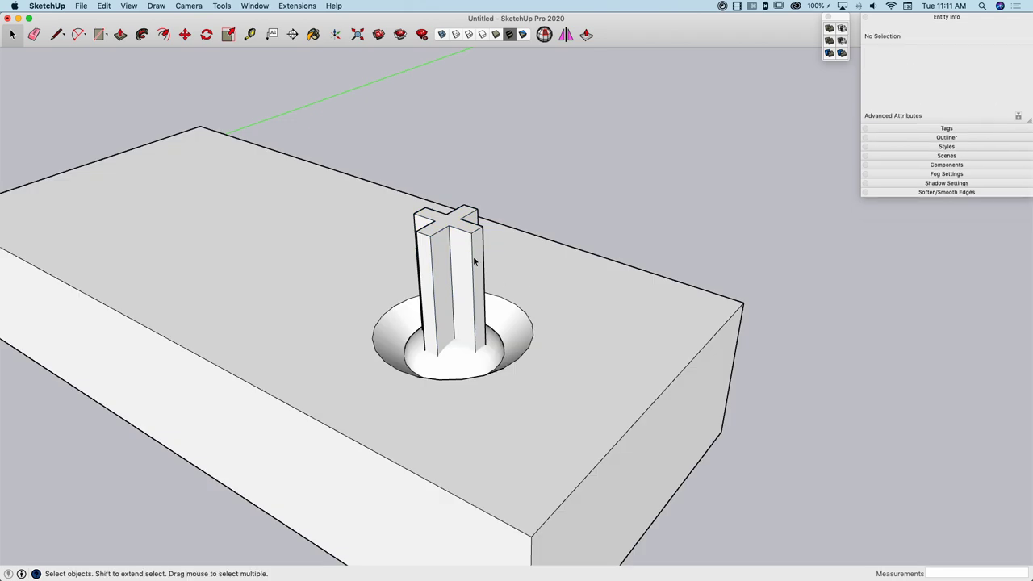
# Subtract the cross-shaped post from the box, using the post as the first solid and the box as the second.
pyautogui.click(452, 244)
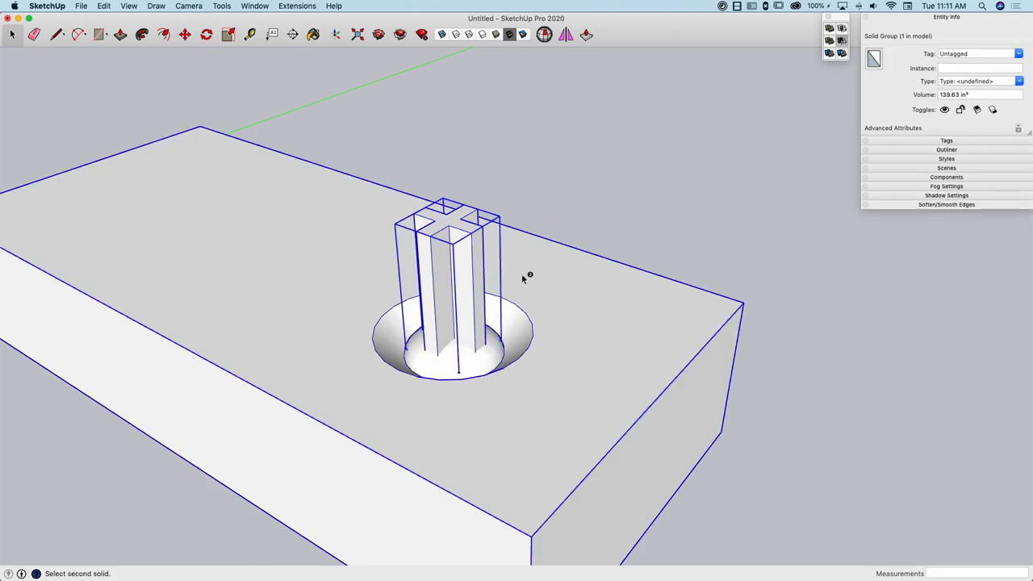
pyautogui.click(523, 274)
pyautogui.press('space')
pyautogui.moveTo(651, 114); pyautogui.dragTo(645, 159, button='middle')
pyautogui.click(645, 159)
# Inside the box group, select the whole recess with its cross-shaped cut and place a copy beside it on the upper face.
pyautogui.moveTo(520, 362)
pyautogui.mouseDown(button='middle')
pyautogui.moveTo(494, 360)
pyautogui.moveTo(507, 325)
pyautogui.moveTo(507, 355)
pyautogui.mouseUp(button='middle')
pyautogui.doubleClick(509, 326)
pyautogui.moveTo(433, 270); pyautogui.dragTo(597, 395)
pyautogui.moveTo(598, 396); pyautogui.dragTo(506, 428, button='middle')
pyautogui.press('m')
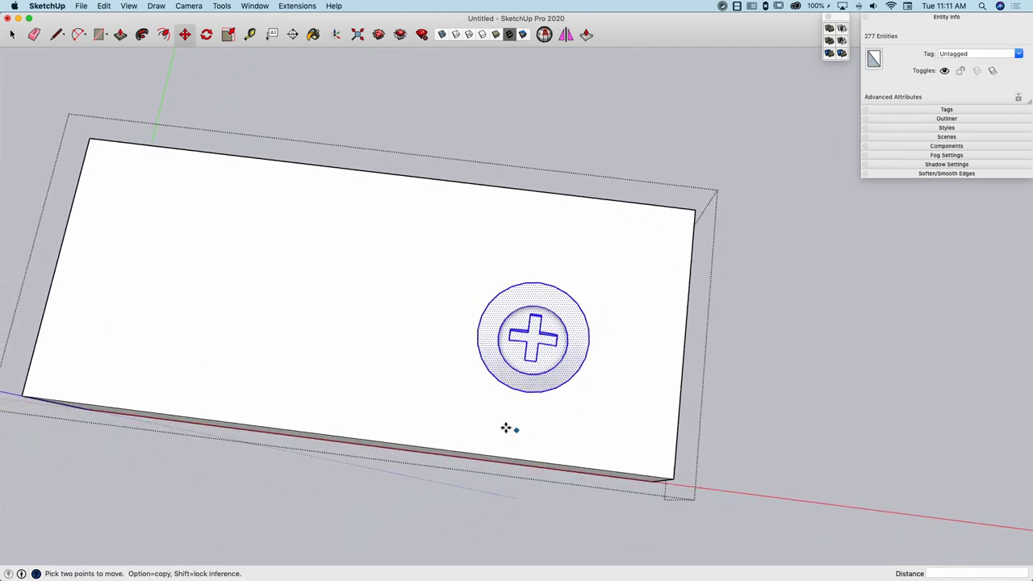
pyautogui.press('alt')
pyautogui.click(549, 425)
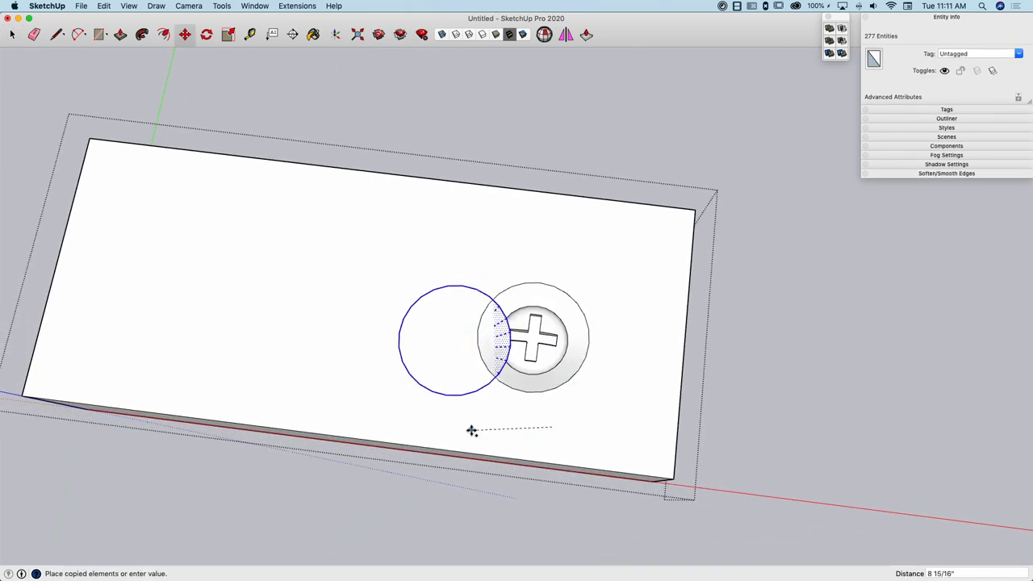
pyautogui.click(385, 405)
pyautogui.press('space')
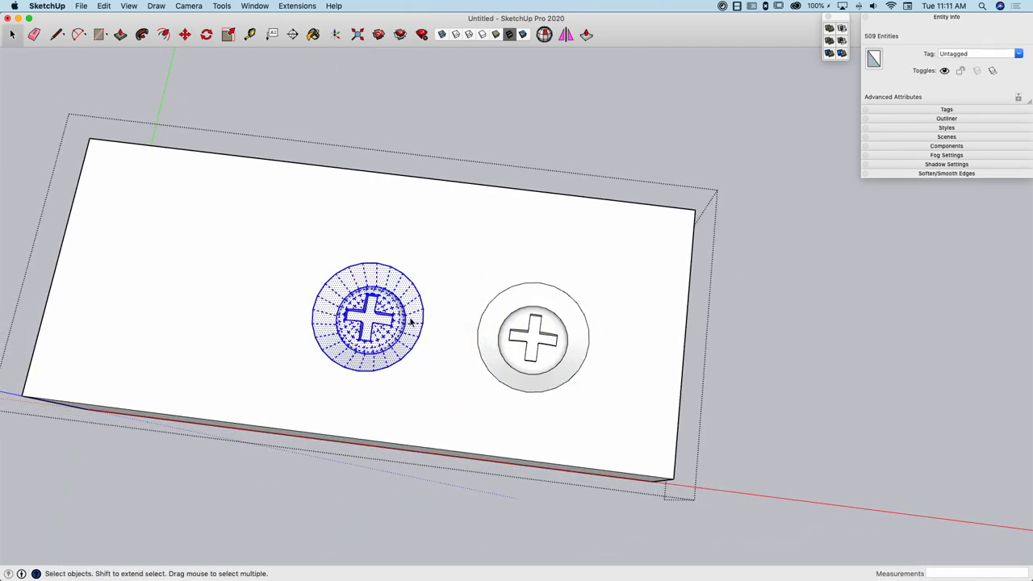
# Inspect the copied recess up close and leave the box group.
pyautogui.moveTo(388, 406); pyautogui.dragTo(431, 363, button='middle')
pyautogui.scroll(4, 441, 341)
pyautogui.scroll(-3, 342, 231)
pyautogui.moveTo(341, 230); pyautogui.dragTo(410, 356, button='middle')
pyautogui.click(566, 110)
# Draw a large circle on the ground away from the box and a vertical circle about 4' in radius at the same centre.
pyautogui.moveTo(400, 230); pyautogui.dragTo(557, 331, button='middle')
pyautogui.scroll(-5, 375, 264)
pyautogui.moveTo(528, 393); pyautogui.dragTo(213, 471, button='middle')
pyautogui.press('c')
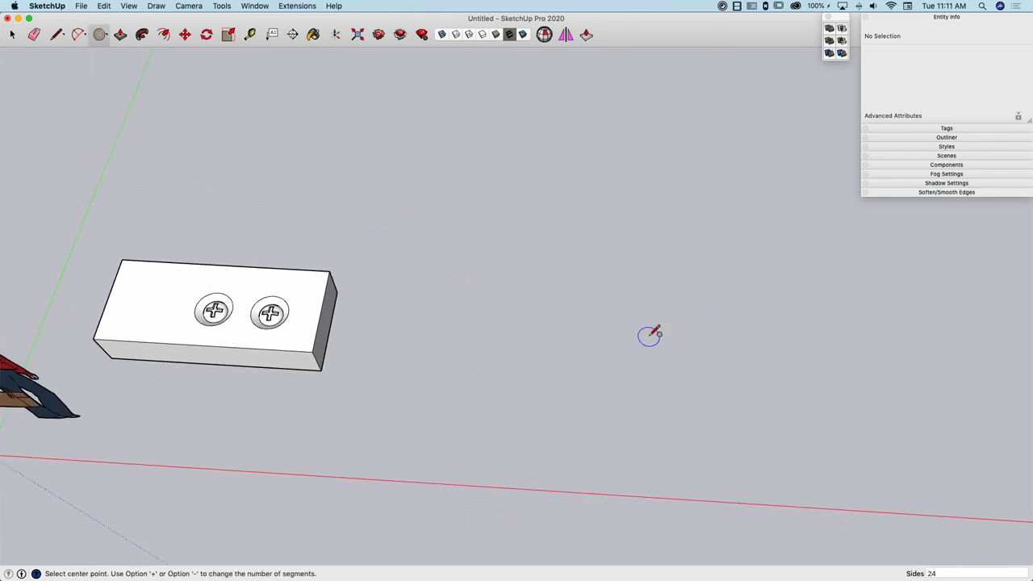
pyautogui.click(649, 336)
pyautogui.click(826, 347)
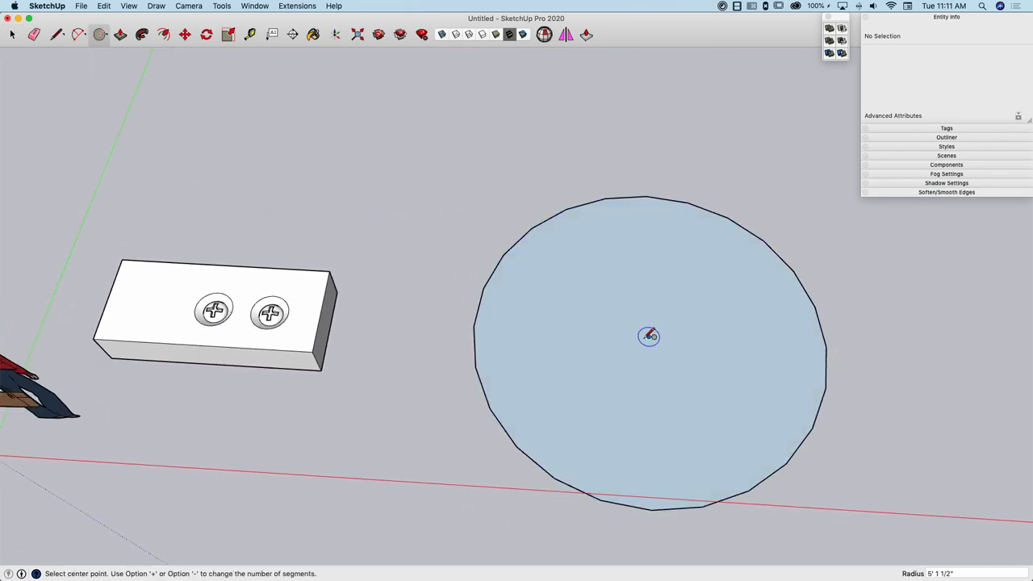
pyautogui.click(789, 344)
# Draw a horizontal diameter line across the vertical circle and erase its lower half.
pyautogui.press('l')
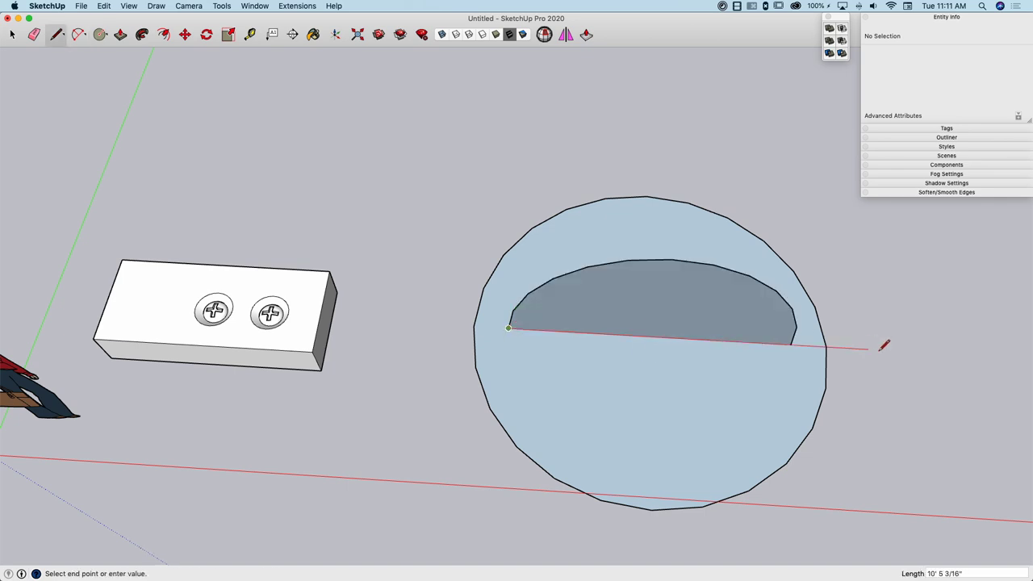
pyautogui.click(791, 344)
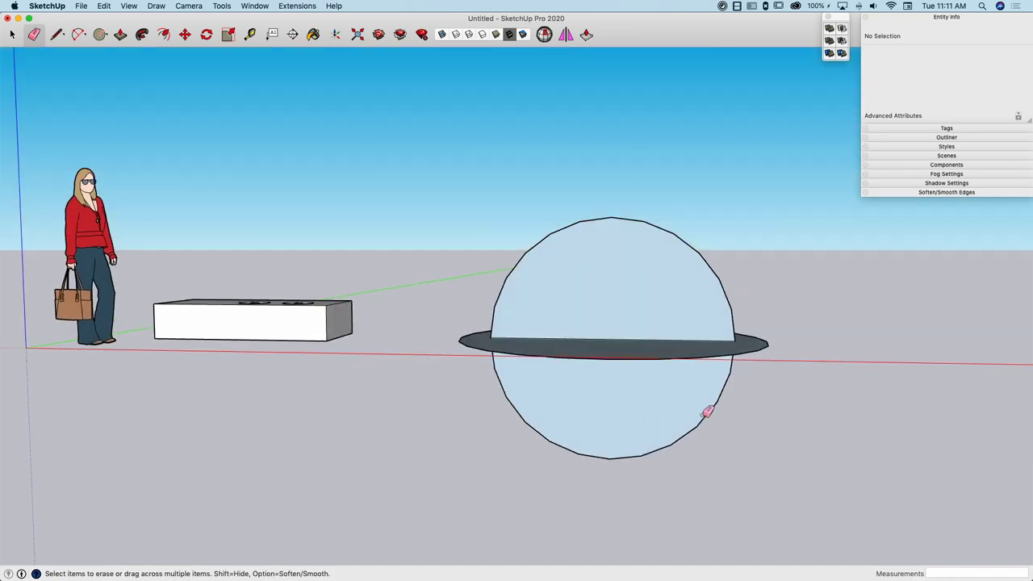
pyautogui.moveTo(721, 369); pyautogui.dragTo(602, 414, button='middle')
# Sweep the vertical half circle around the ground circle's face with Follow Me to form a dome.
pyautogui.click(602, 414)
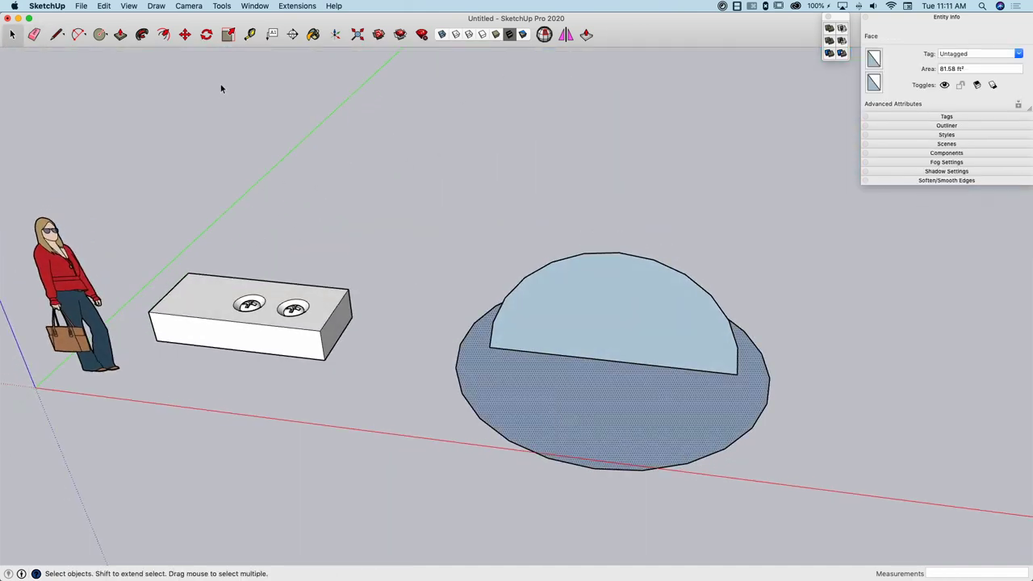
pyautogui.click(139, 39)
pyautogui.click(596, 334)
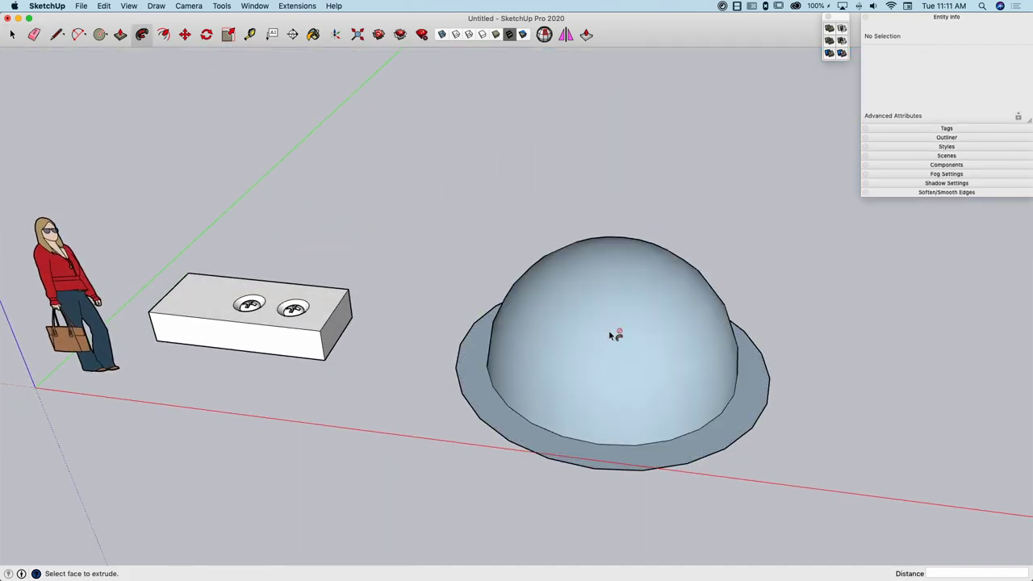
# Erase the ground circle around the dome and close the dome's open underside by tracing one of its rim edges.
pyautogui.press('e')
pyautogui.click(768, 370)
pyautogui.press('space')
pyautogui.moveTo(671, 371); pyautogui.dragTo(655, 360, button='middle')
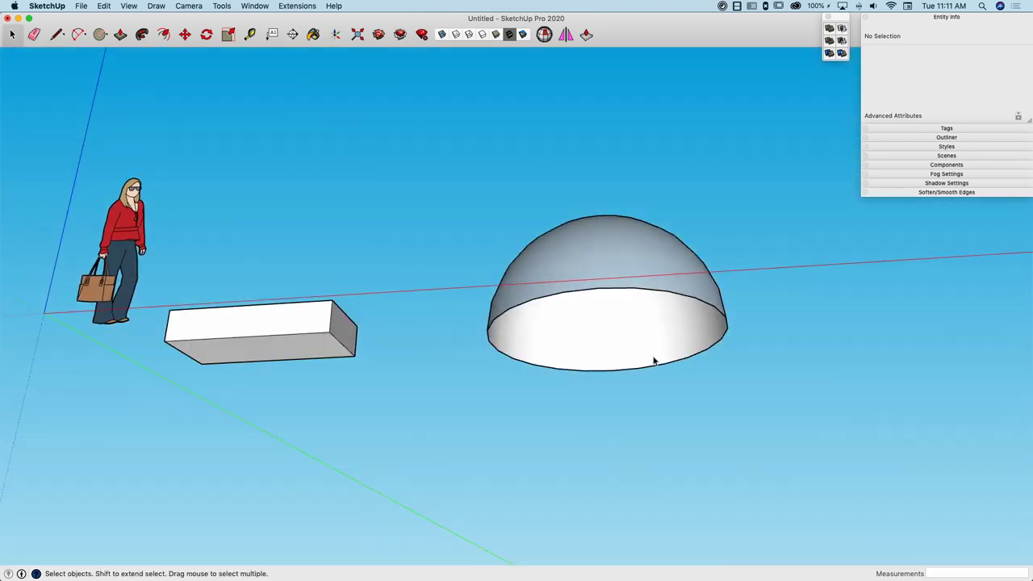
pyautogui.press('l')
pyautogui.click(599, 283)
pyautogui.click(627, 280)
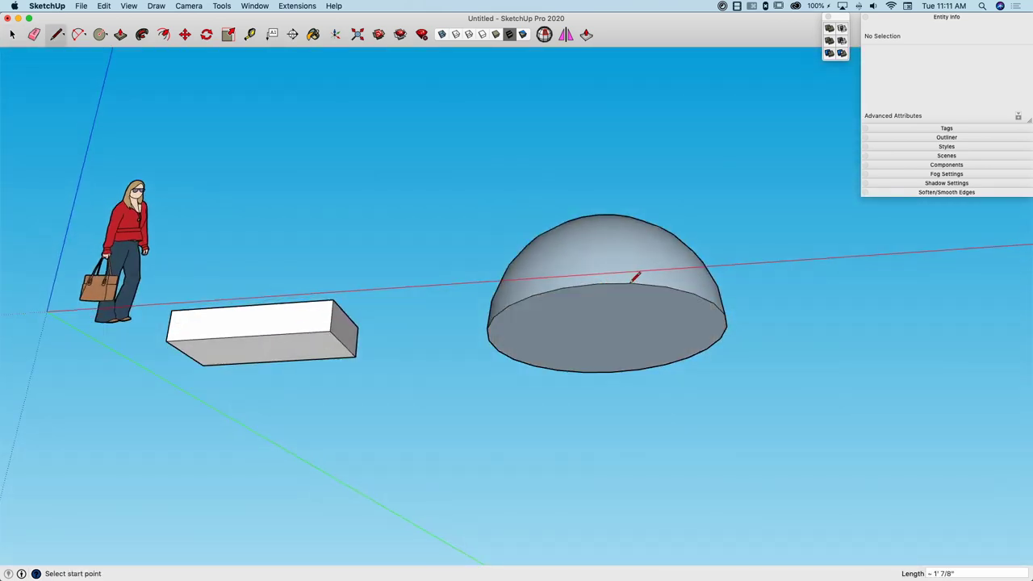
# Select the dome with its base and reverse all of its faces.
pyautogui.press('space')
pyautogui.tripleClick(628, 278)
pyautogui.rightClick(627, 276)
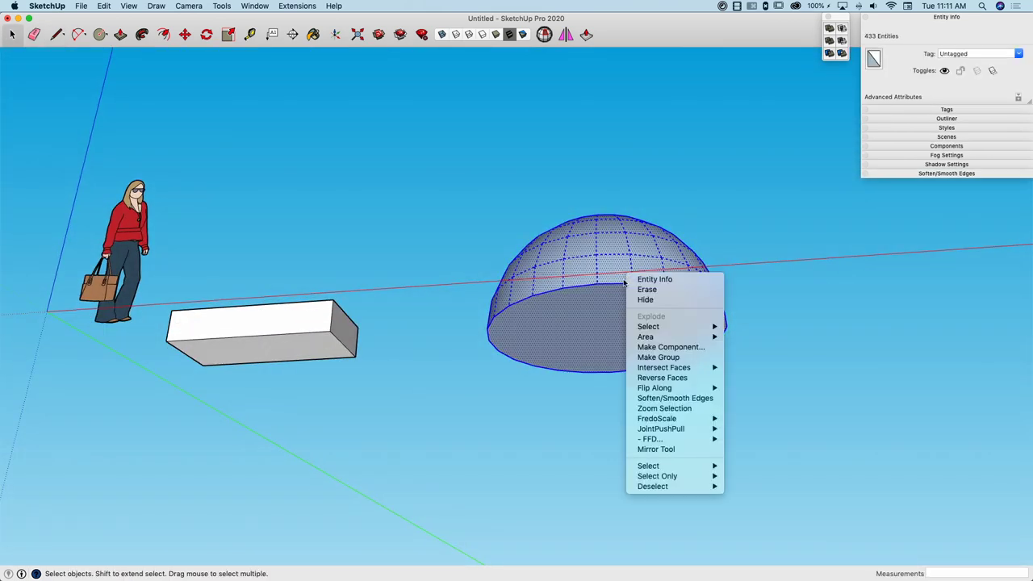
pyautogui.click(651, 377)
pyautogui.moveTo(646, 275); pyautogui.dragTo(637, 420, button='middle')
pyautogui.click(626, 215)
pyautogui.moveTo(525, 331); pyautogui.dragTo(595, 223, button='middle')
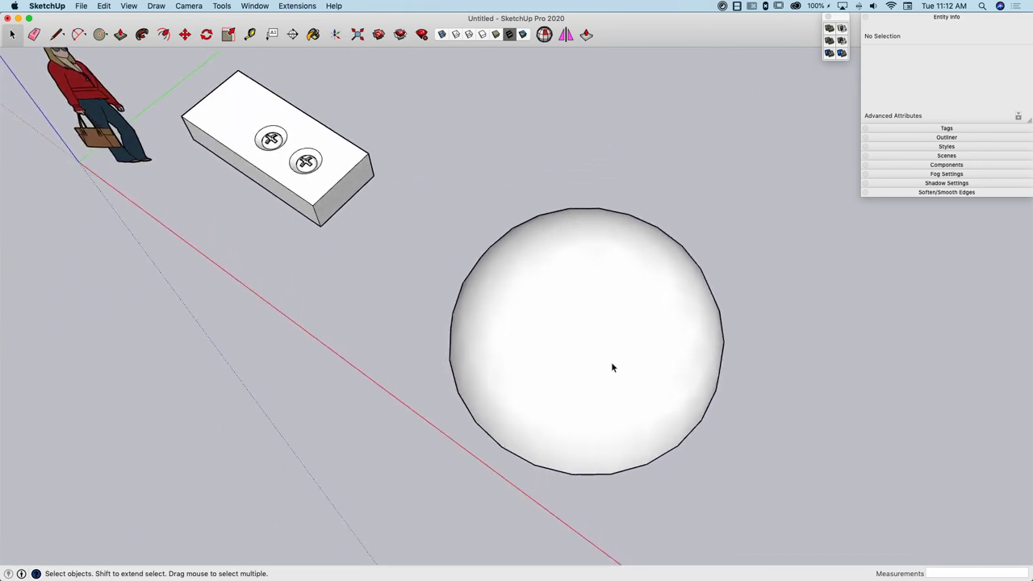
# Open the box group for editing near its two recesses.
pyautogui.moveTo(611, 364); pyautogui.dragTo(355, 252, button='middle')
pyautogui.scroll(3, 351, 232)
pyautogui.scroll(3, 351, 232)
pyautogui.doubleClick(474, 369)
pyautogui.scroll(2, 389, 305)
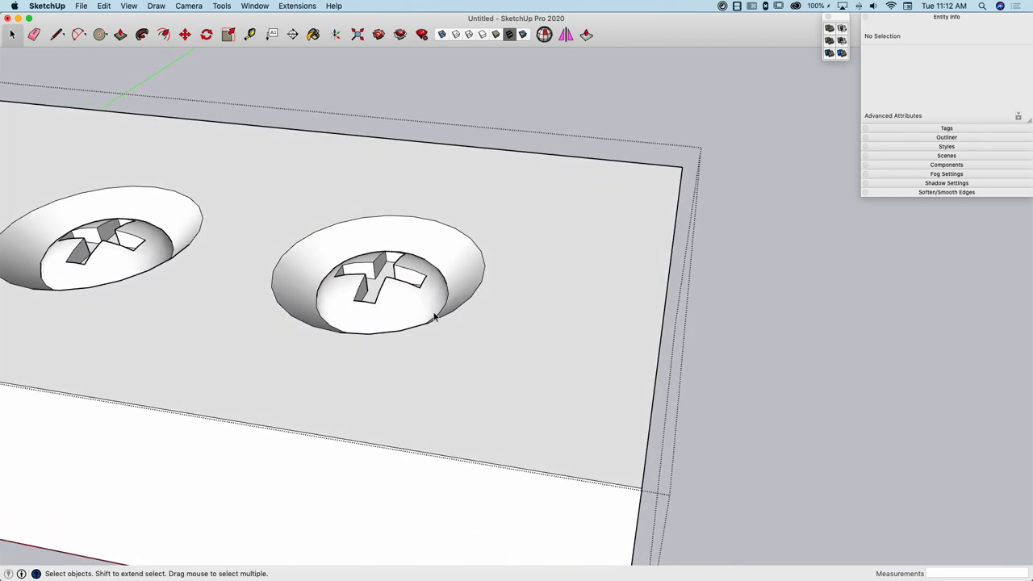
# Lower the inner dome and cross of the box's second recess by about 1 5/16".
pyautogui.moveTo(430, 317); pyautogui.dragTo(371, 320, button='middle')
pyautogui.click(371, 321)
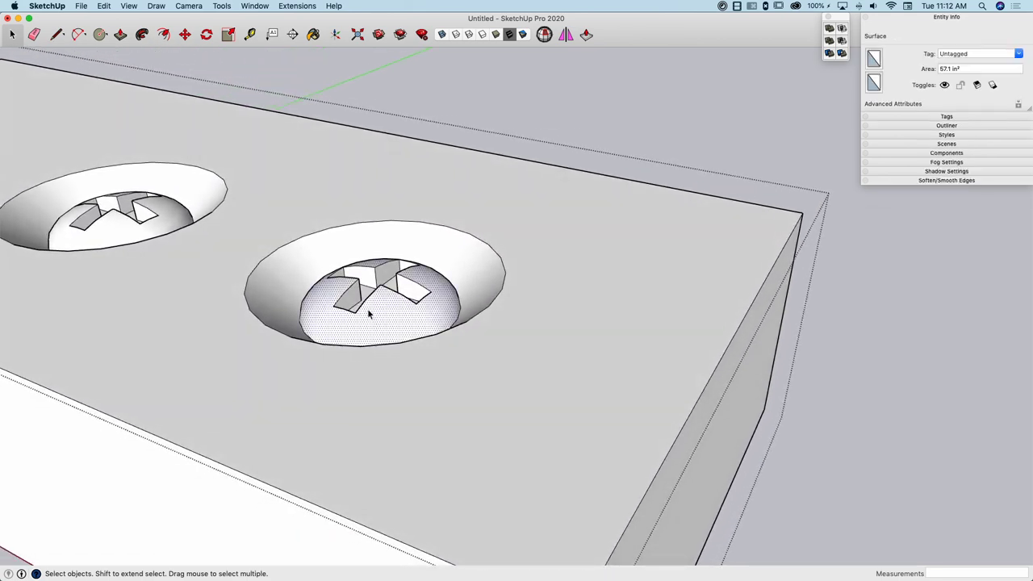
pyautogui.moveTo(462, 327); pyautogui.dragTo(365, 266, button='middle')
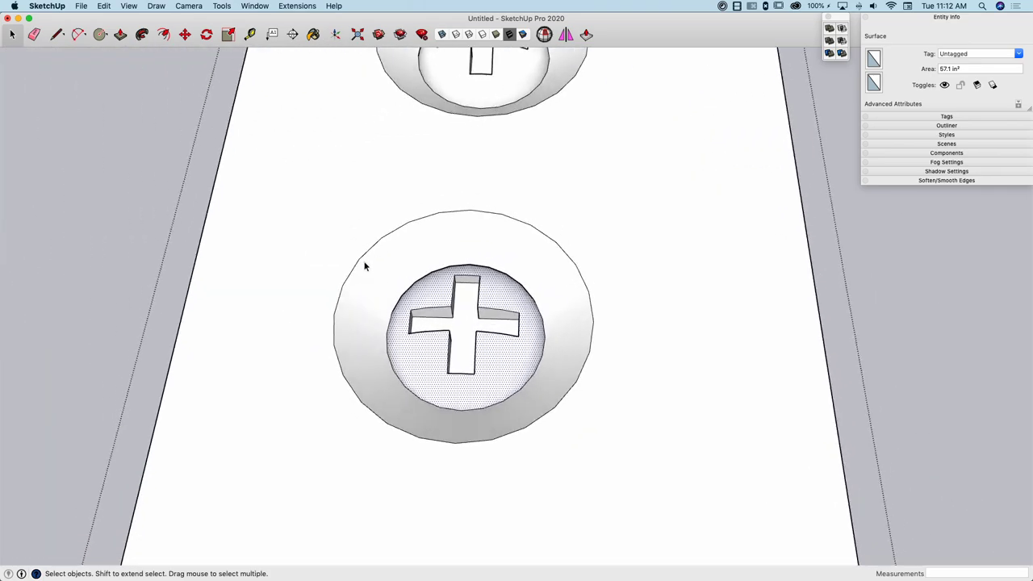
pyautogui.moveTo(564, 418); pyautogui.dragTo(562, 415)
pyautogui.moveTo(563, 415)
pyautogui.mouseDown(button='middle')
pyautogui.moveTo(522, 445)
pyautogui.moveTo(519, 415)
pyautogui.moveTo(522, 432)
pyautogui.moveTo(557, 414)
pyautogui.mouseUp(button='middle')
pyautogui.press('m')
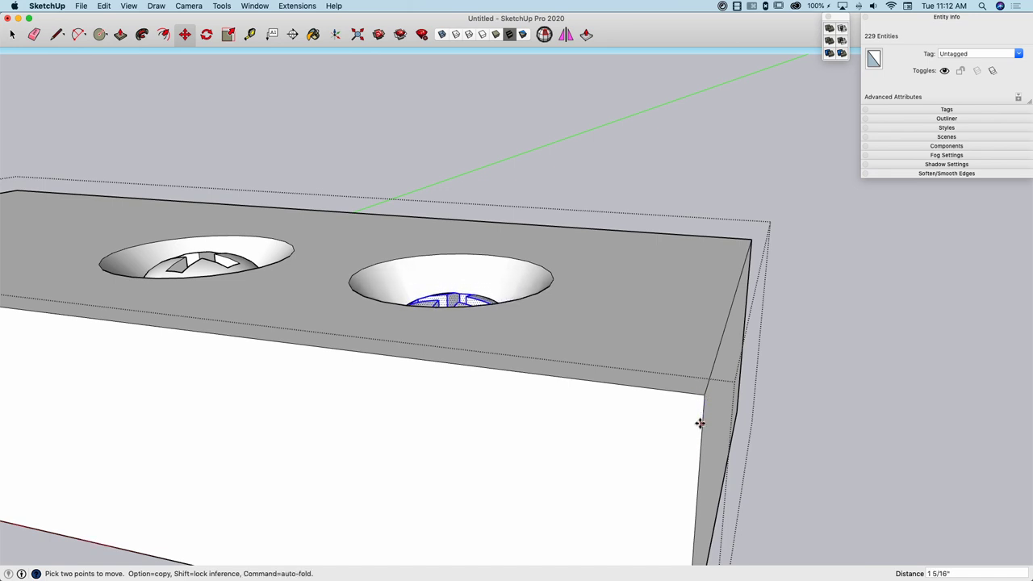
pyautogui.moveTo(583, 330); pyautogui.dragTo(513, 334, button='middle')
pyautogui.press('space')
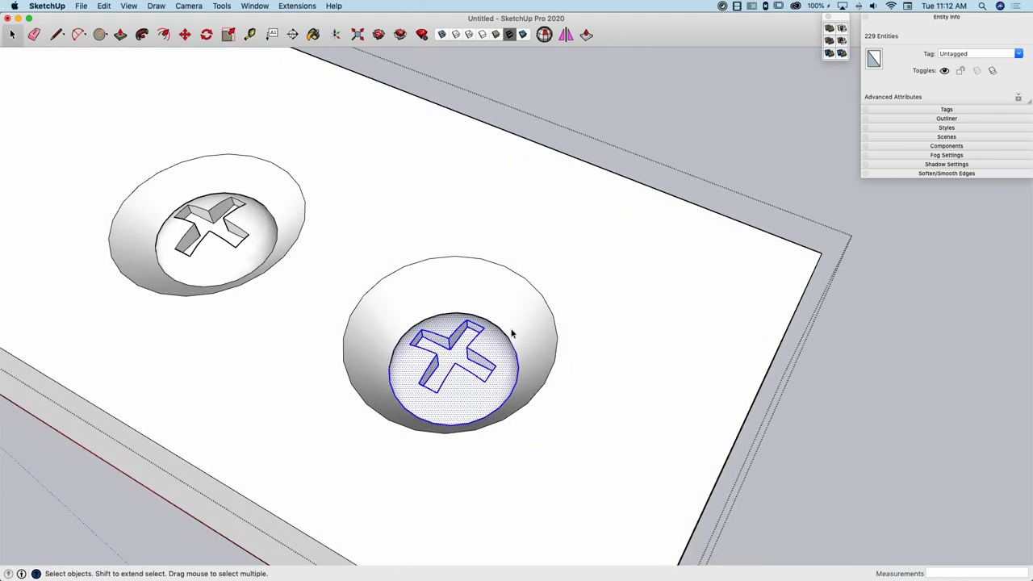
# Add the sloped recess wall to the selected inner dome and cross and make them one group.
pyautogui.keyDown('shift'); pyautogui.click(516, 315); pyautogui.keyUp('shift')
pyautogui.rightClick(515, 312)
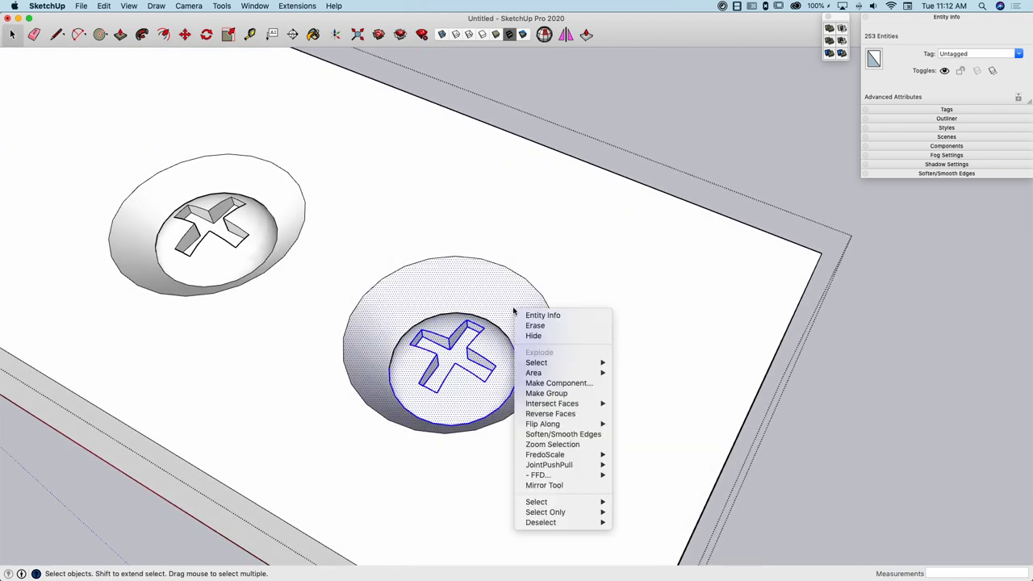
pyautogui.click(551, 393)
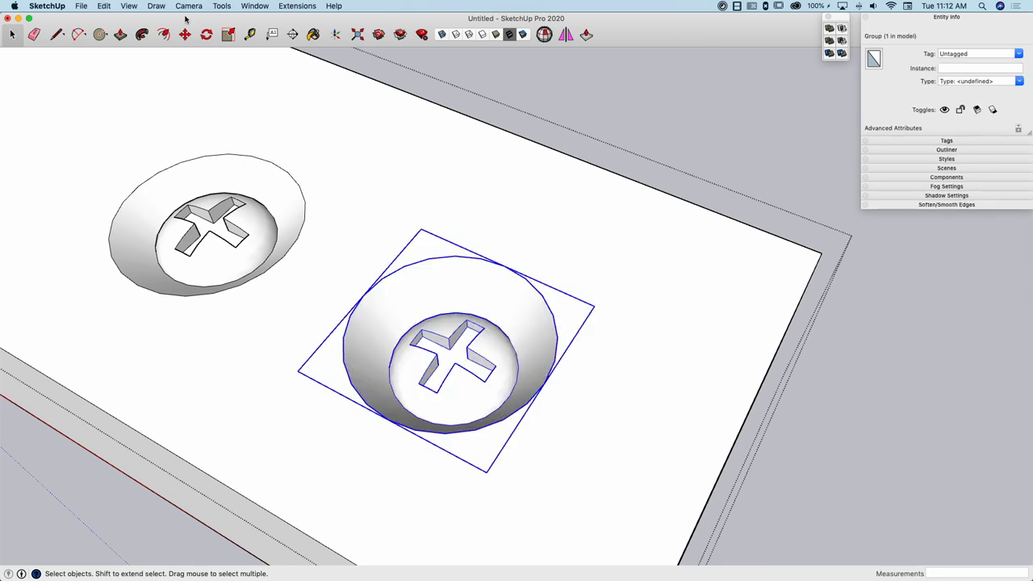
# Copy the recess group, leave the box group and paste the copy onto the side of the large dome.
pyautogui.click(104, 7)
pyautogui.click(113, 55)
pyautogui.scroll(-5, 627, 105)
pyautogui.click(626, 105)
pyautogui.scroll(-5, 496, 193)
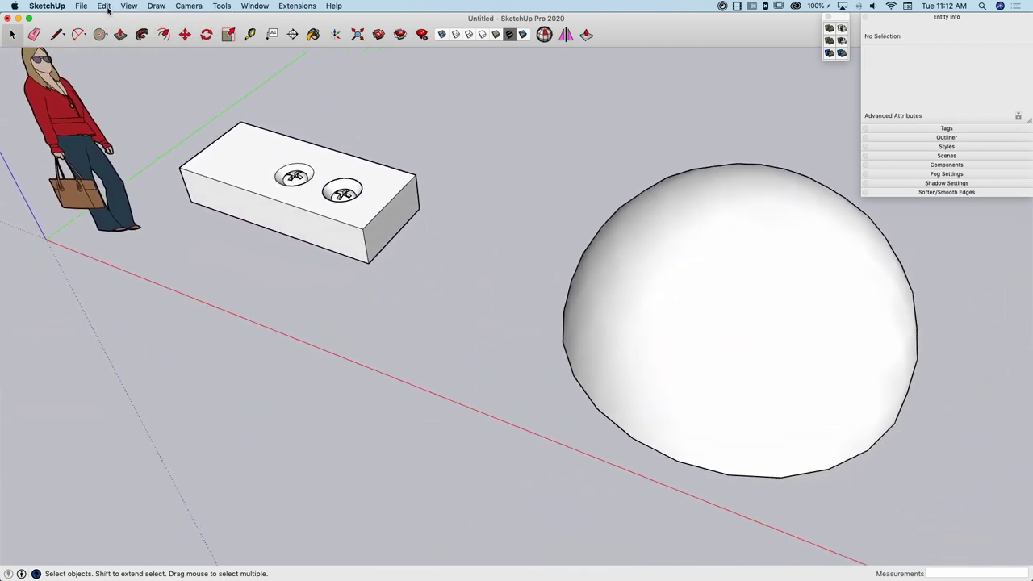
pyautogui.click(103, 6)
pyautogui.click(113, 66)
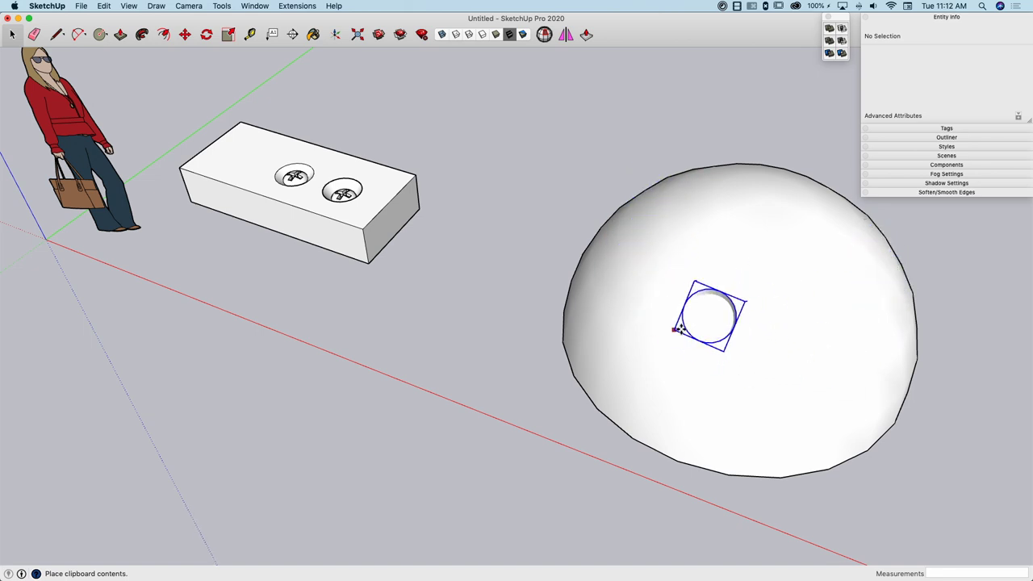
pyautogui.click(631, 303)
# Nudge the pasted recess group on the dome's surface by about 5/16".
pyautogui.scroll(5, 698, 306)
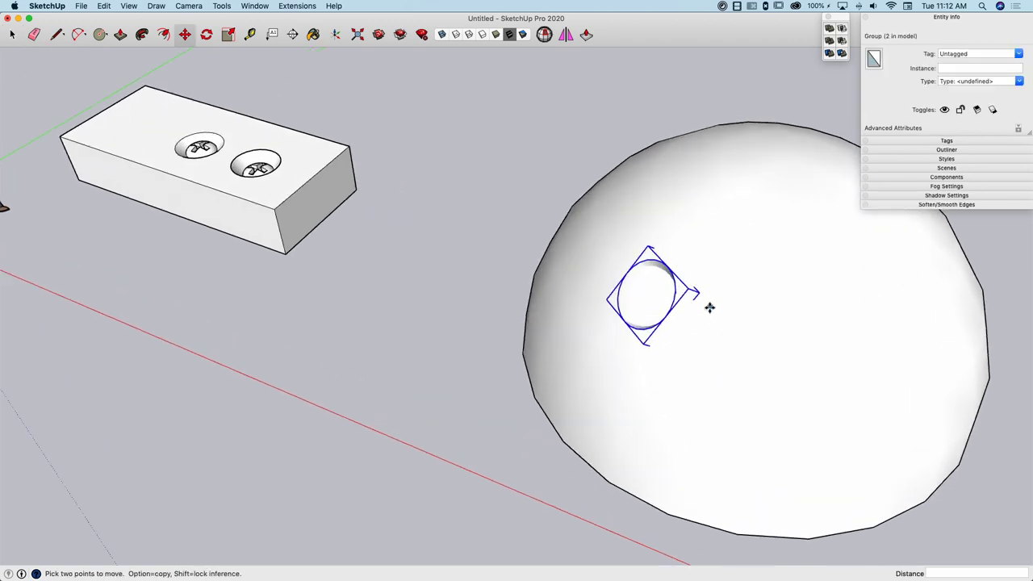
pyautogui.scroll(2, 655, 342)
pyautogui.moveTo(655, 342); pyautogui.dragTo(684, 390, button='middle')
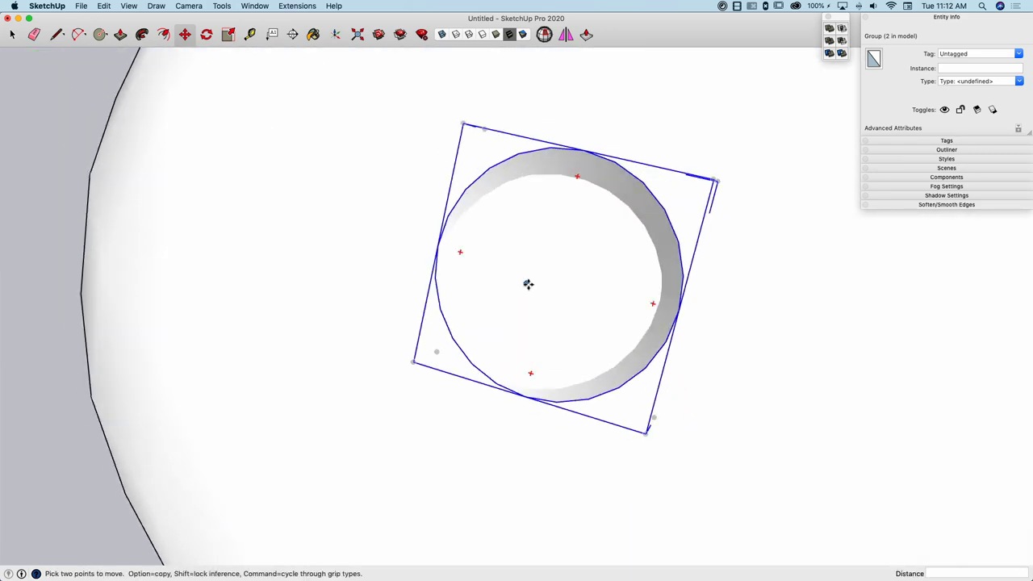
pyautogui.moveTo(525, 285); pyautogui.dragTo(591, 283, button='middle')
pyautogui.scroll(-1, 468, 236)
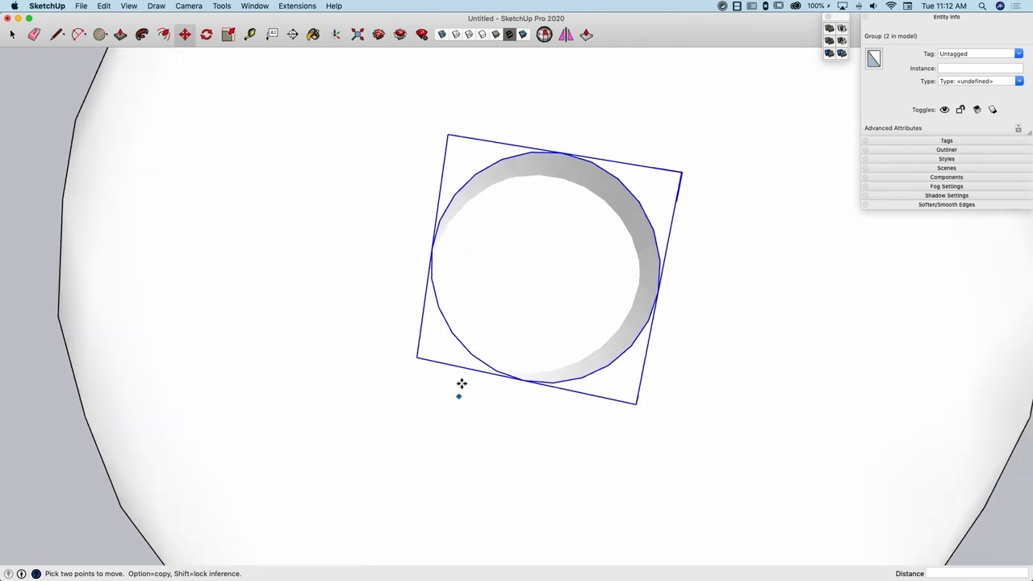
pyautogui.moveTo(466, 296); pyautogui.dragTo(184, 373, button='middle')
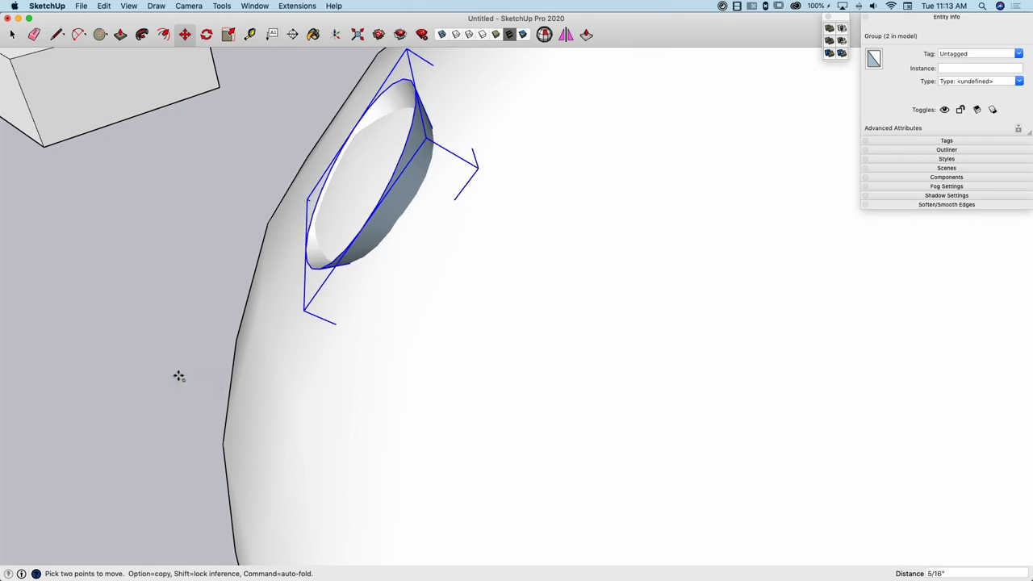
pyautogui.moveTo(61, 393); pyautogui.dragTo(450, 543, button='middle')
# Examine how the pasted recess group sits on the dome from several angles.
pyautogui.moveTo(483, 313); pyautogui.dragTo(632, 301, button='middle')
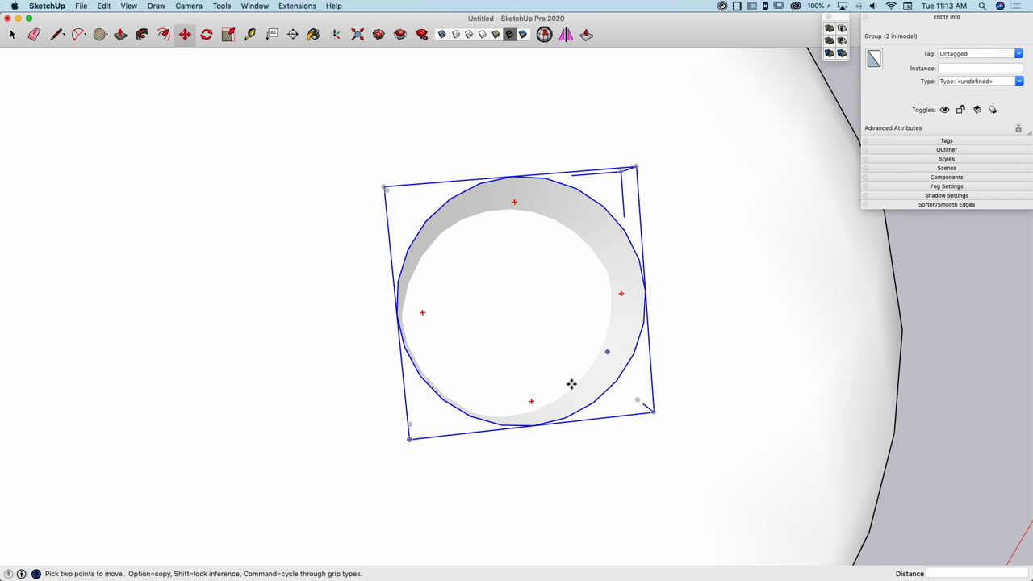
pyautogui.moveTo(451, 271); pyautogui.dragTo(433, 412, button='middle')
pyautogui.scroll(-6, 434, 390)
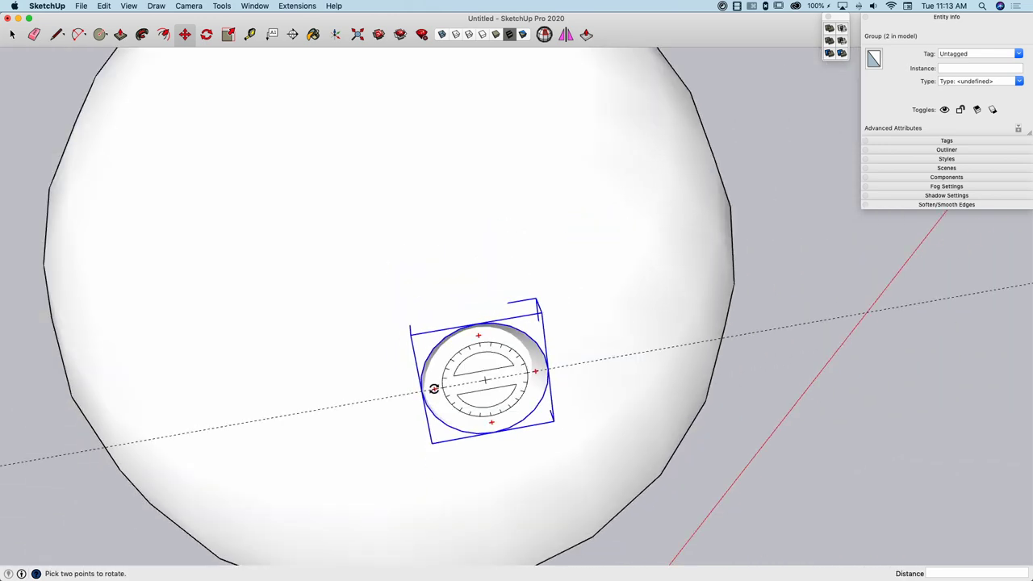
pyautogui.moveTo(494, 401); pyautogui.dragTo(496, 471, button='middle')
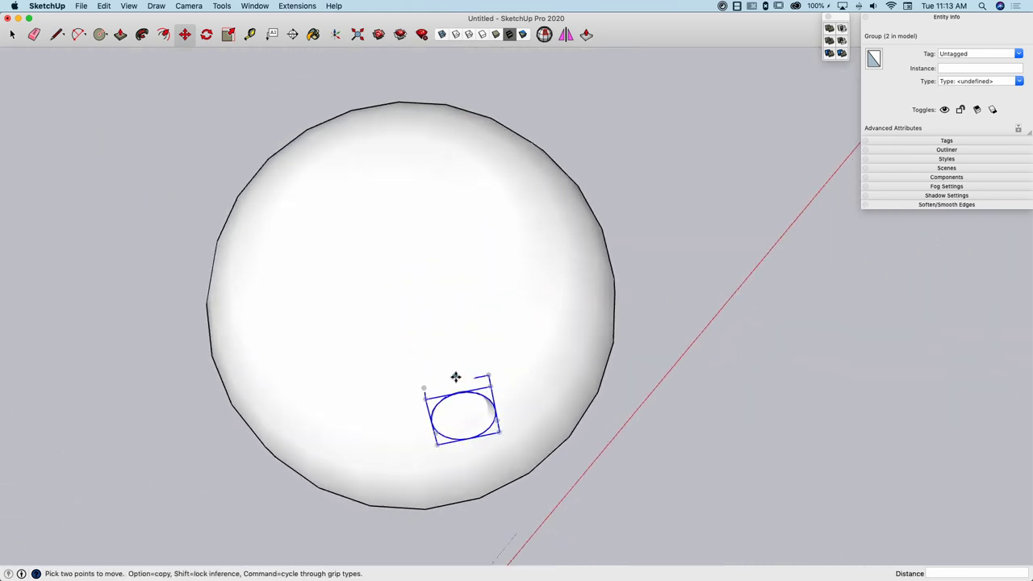
pyautogui.moveTo(455, 377); pyautogui.dragTo(459, 388, button='middle')
pyautogui.moveTo(496, 339); pyautogui.dragTo(532, 260, button='middle')
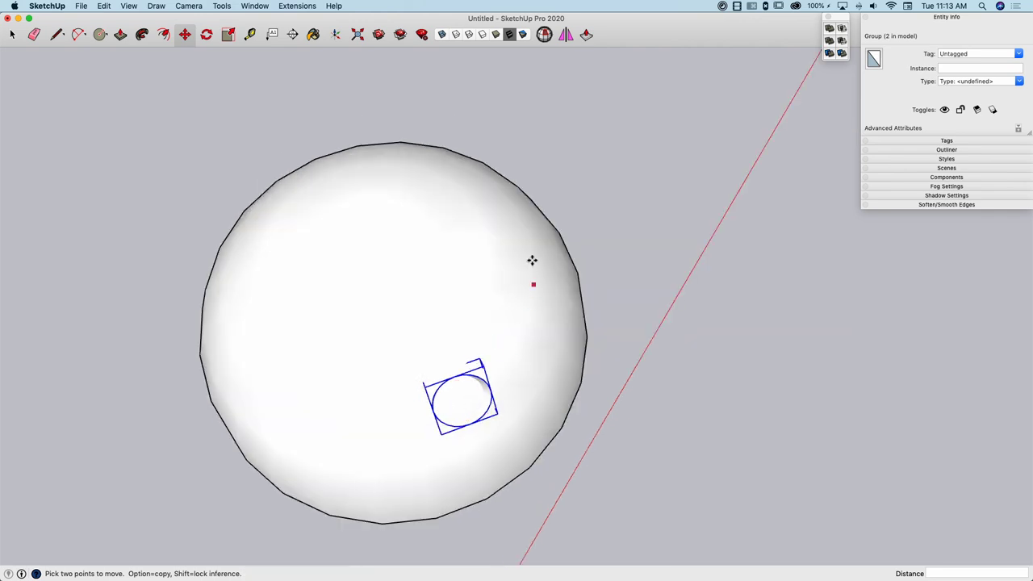
pyautogui.press('space')
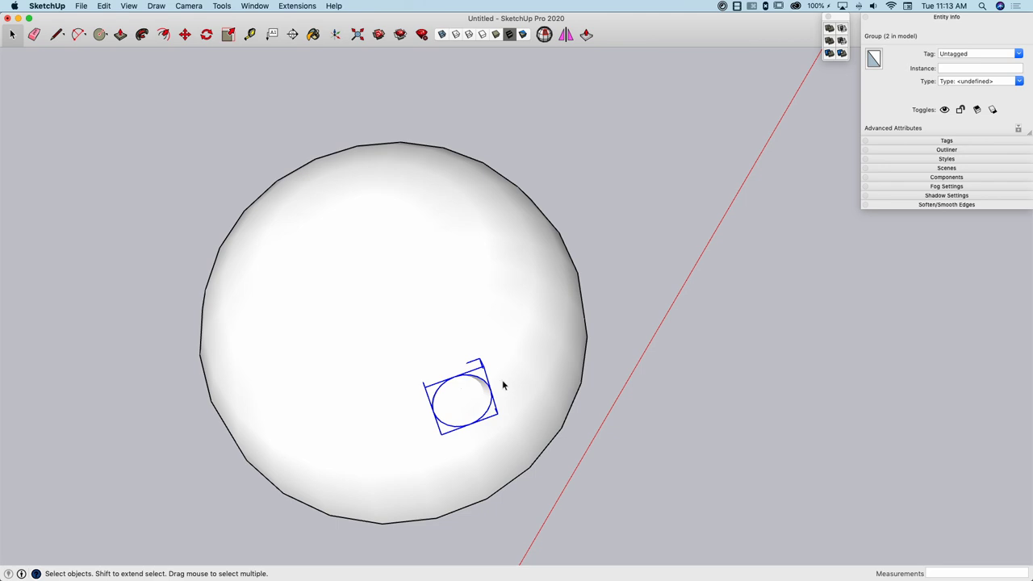
# Show hidden geometry and rotate-copy the recess group around the dome's apex through a full circle, divided into copies with /5.
pyautogui.press('q')
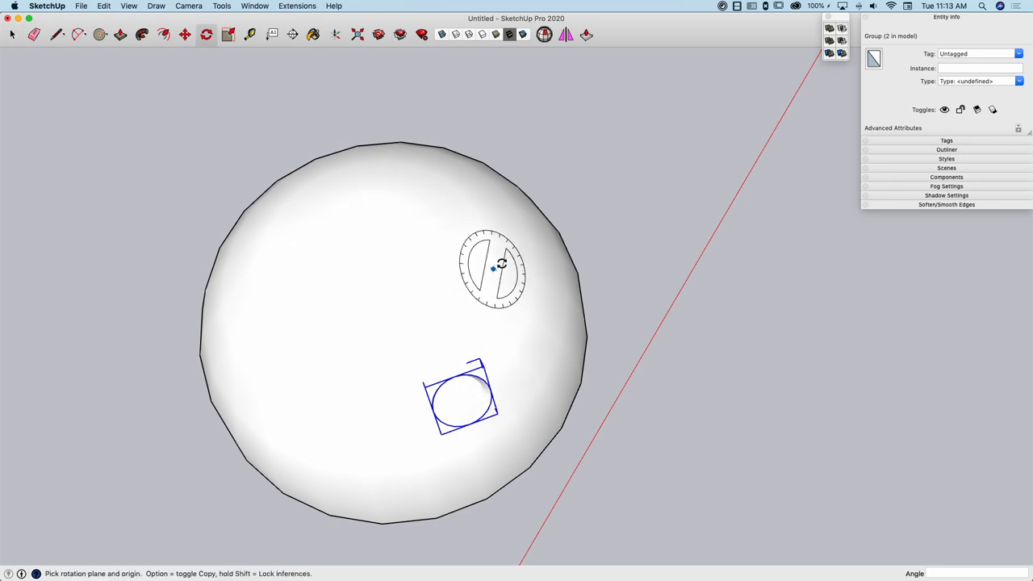
pyautogui.hotkey('shift', 'h')
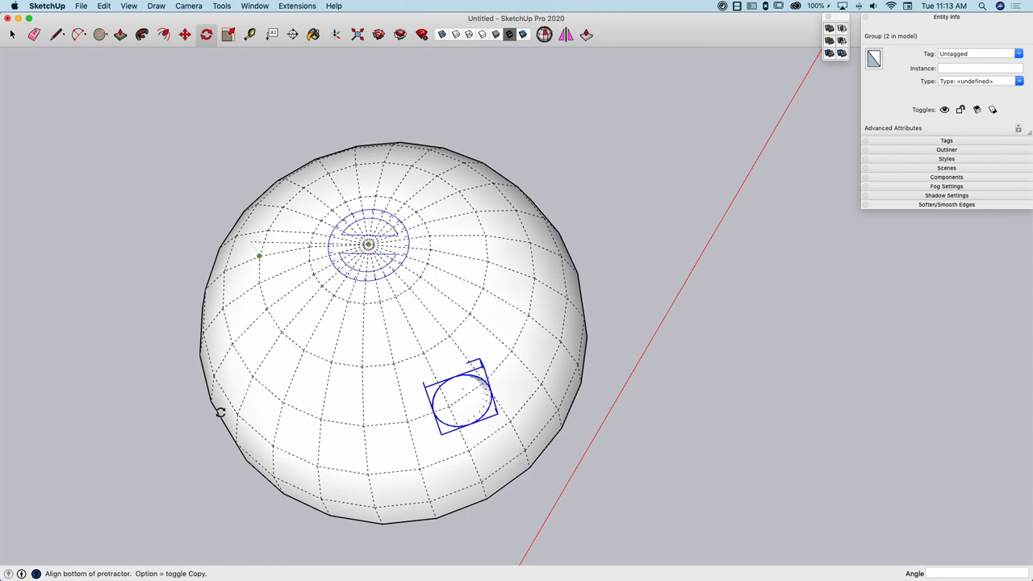
pyautogui.click(512, 519)
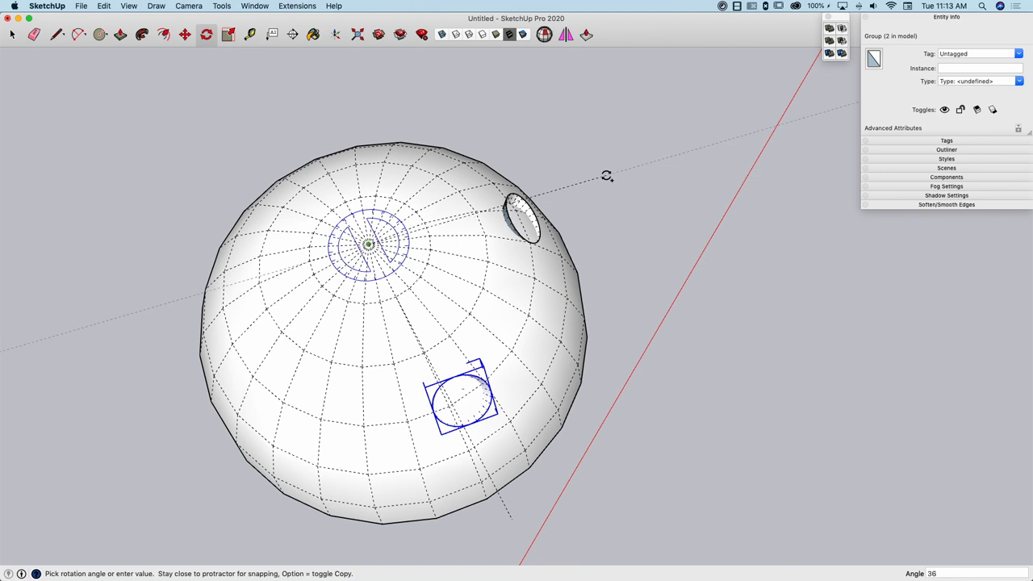
pyautogui.click(607, 176)
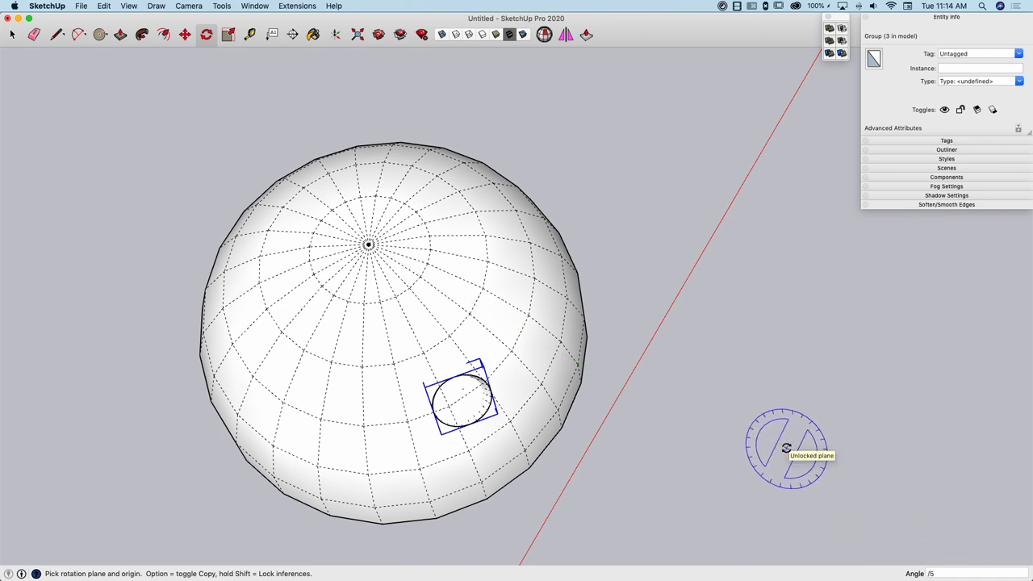
pyautogui.press('Return')
pyautogui.moveTo(570, 302); pyautogui.dragTo(569, 284, button='middle')
pyautogui.press('space')
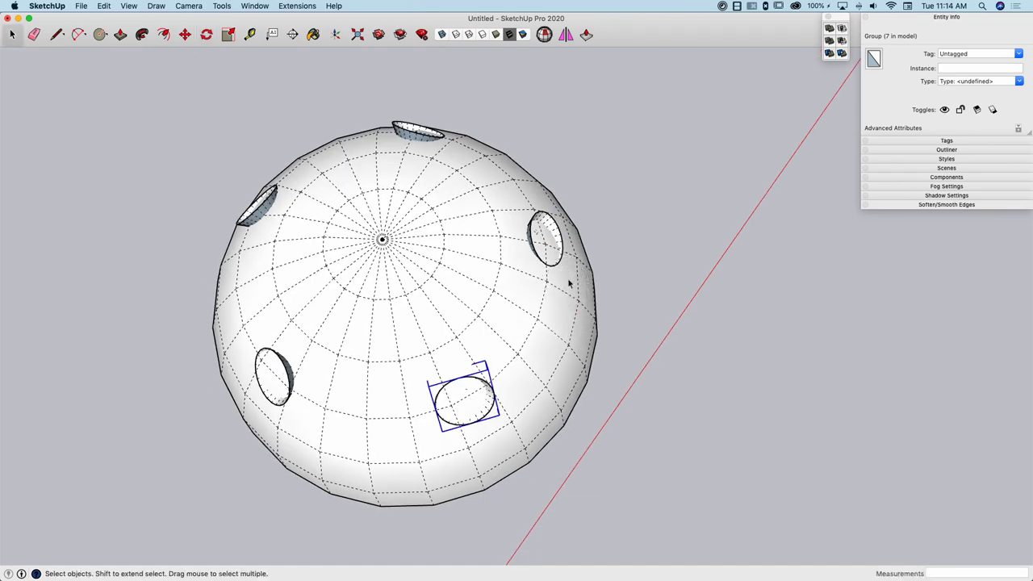
# Delete the duplicate recess group that overlaps the original on the dome.
pyautogui.moveTo(559, 227); pyautogui.dragTo(516, 282, button='middle')
pyautogui.scroll(-2, 549, 318)
pyautogui.moveTo(549, 318); pyautogui.dragTo(255, 230, button='middle')
pyautogui.moveTo(482, 239); pyautogui.dragTo(430, 333, button='middle')
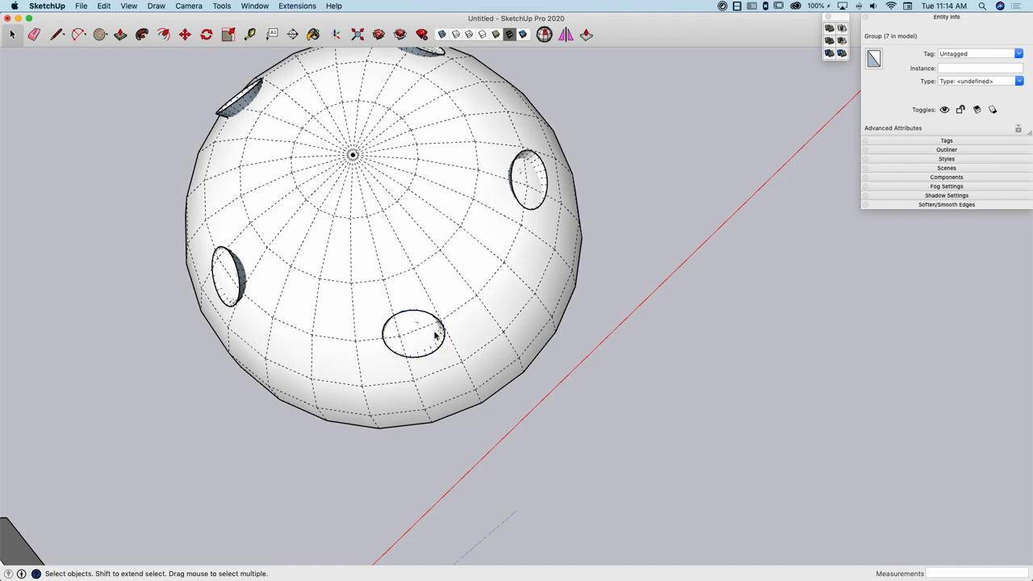
pyautogui.press('Delete')
# Inspect the recess groups around the dome up close and compare them with the recesses in the box.
pyautogui.moveTo(438, 337); pyautogui.dragTo(536, 281, button='middle')
pyautogui.scroll(4, 473, 207)
pyautogui.moveTo(473, 207); pyautogui.dragTo(489, 166, button='middle')
pyautogui.click(489, 167)
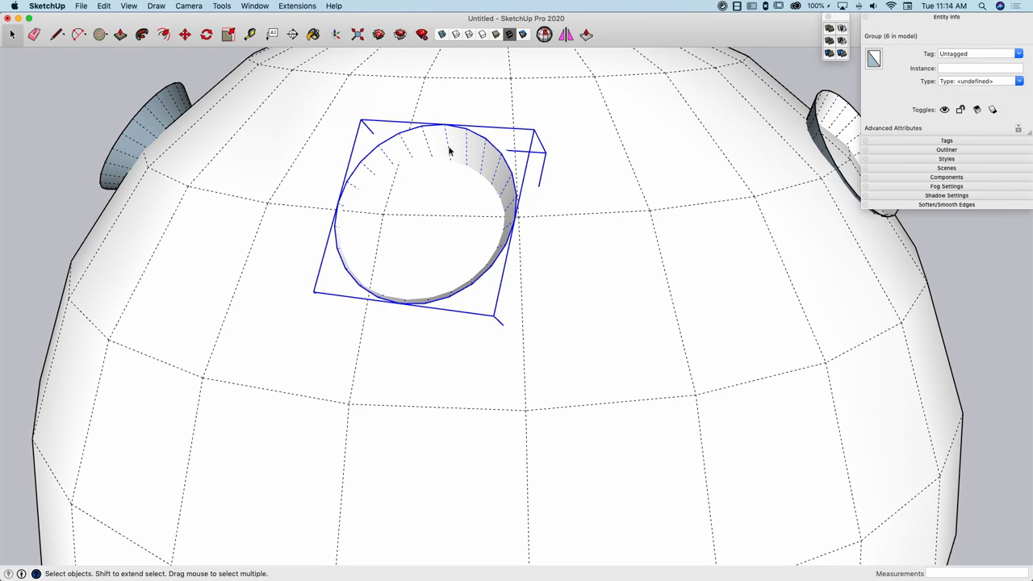
pyautogui.moveTo(407, 210); pyautogui.dragTo(365, 227, button='middle')
pyautogui.scroll(-3, 321, 267)
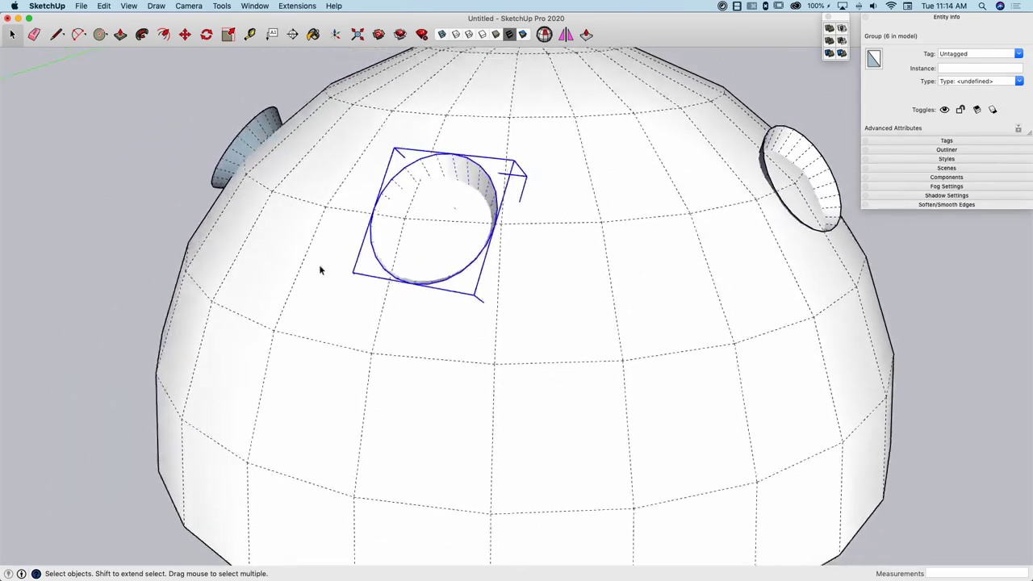
pyautogui.keyDown('shift'); pyautogui.moveTo(320, 267); pyautogui.dragTo(327, 362, button='middle'); pyautogui.keyUp('shift')
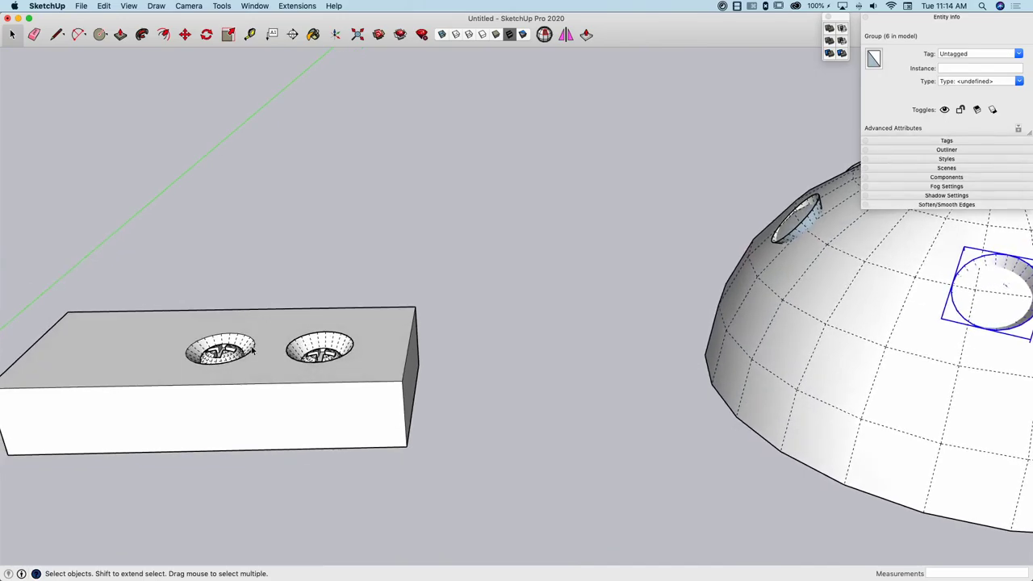
pyautogui.moveTo(251, 348); pyautogui.dragTo(641, 231, button='middle')
pyautogui.moveTo(588, 270); pyautogui.dragTo(621, 296, button='middle')
pyautogui.scroll(2, 621, 295)
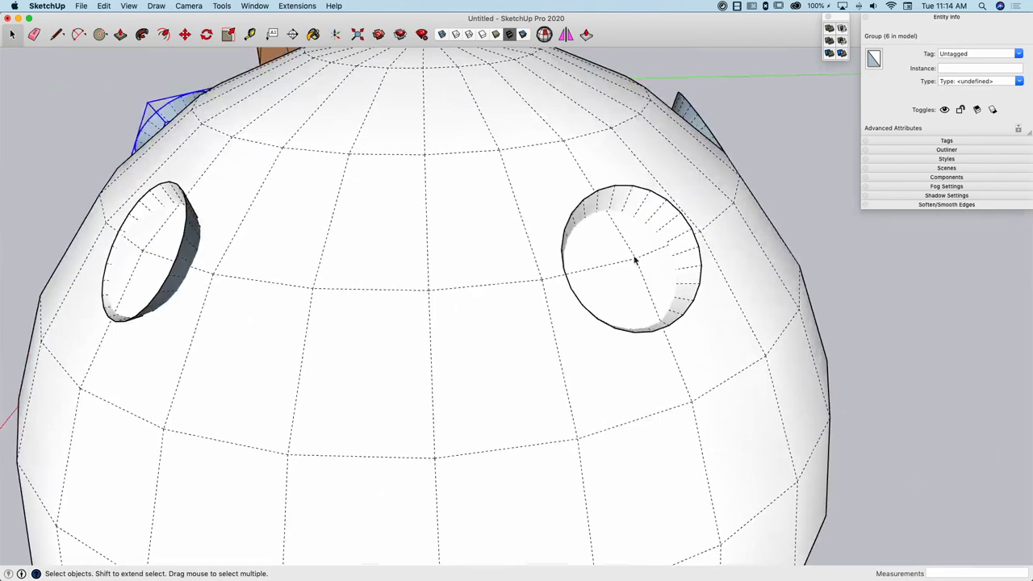
pyautogui.moveTo(635, 260)
pyautogui.mouseDown(button='middle')
pyautogui.moveTo(445, 185)
pyautogui.moveTo(357, 205)
pyautogui.moveTo(380, 207)
pyautogui.moveTo(395, 162)
pyautogui.moveTo(480, 166)
pyautogui.mouseUp(button='middle')
pyautogui.scroll(-5, 411, 154)
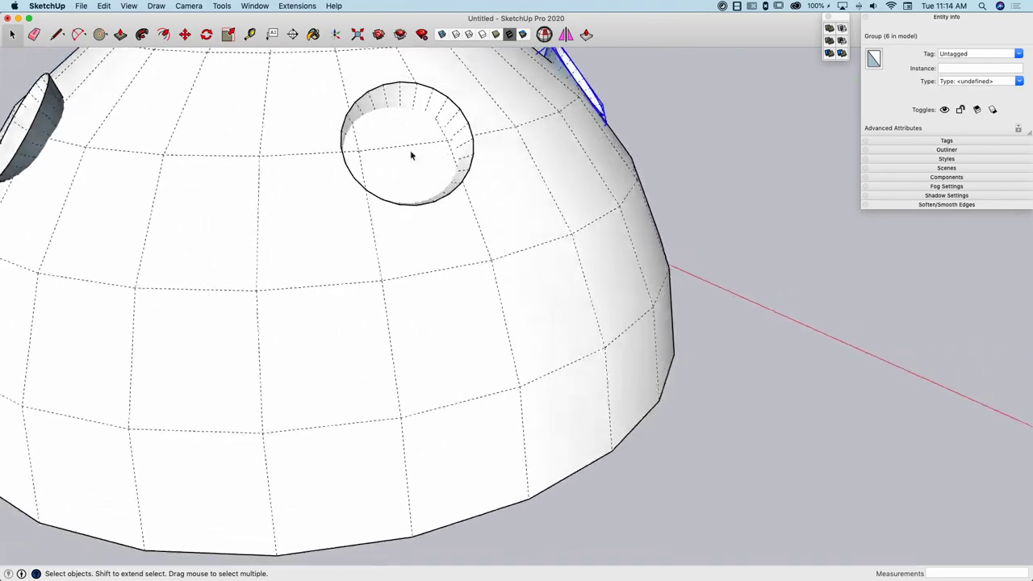
pyautogui.moveTo(411, 154)
pyautogui.mouseDown(button='middle')
pyautogui.moveTo(522, 157)
pyautogui.moveTo(503, 204)
pyautogui.moveTo(744, 219)
pyautogui.moveTo(518, 207)
pyautogui.moveTo(424, 143)
pyautogui.moveTo(466, 223)
pyautogui.mouseUp(button='middle')
# Select all of the dome's connected faces and edges and make them a group.
pyautogui.click(743, 219)
pyautogui.tripleClick(479, 246)
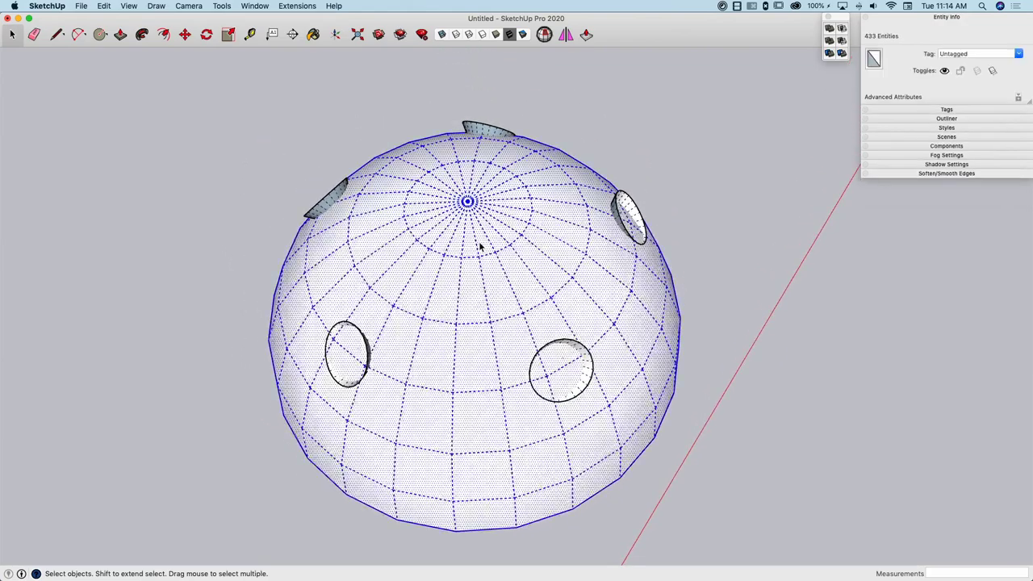
pyautogui.moveTo(535, 275); pyautogui.dragTo(438, 258, button='middle')
pyautogui.rightClick(443, 259)
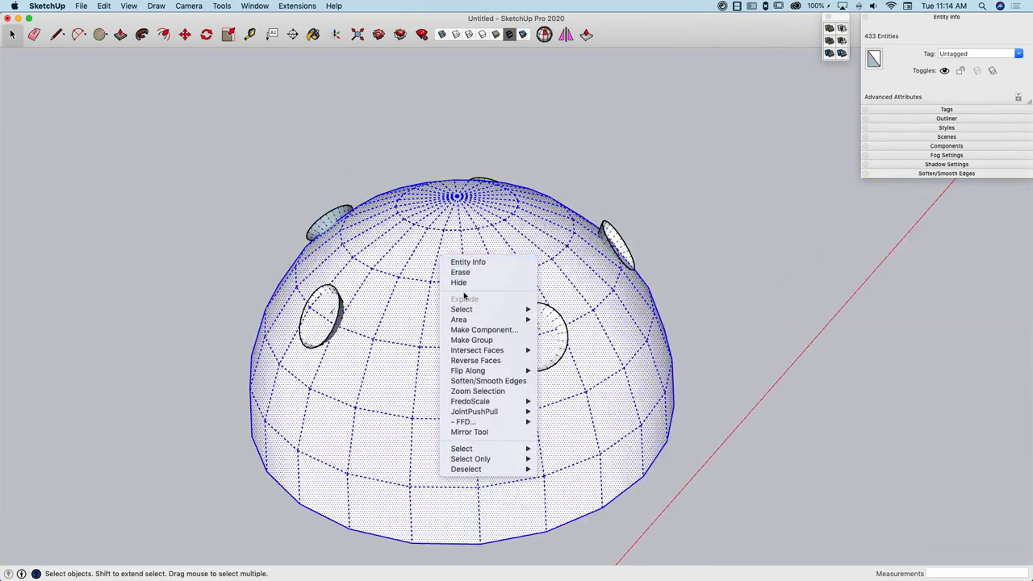
pyautogui.click(477, 340)
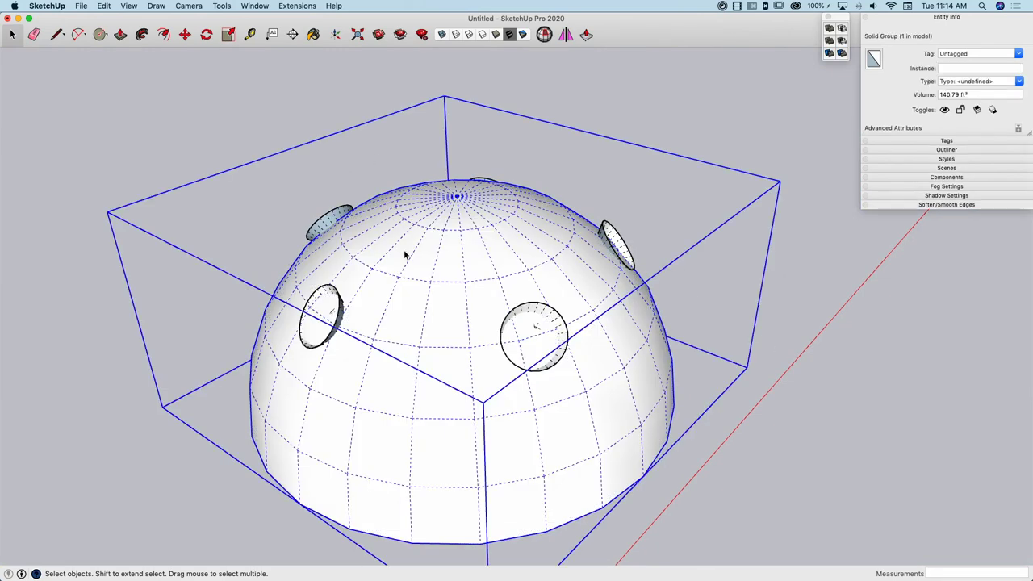
# Open the dome group for editing, turn off hidden geometry and hide the rest of the model.
pyautogui.doubleClick(405, 255)
pyautogui.moveTo(473, 231); pyautogui.dragTo(507, 197, button='middle')
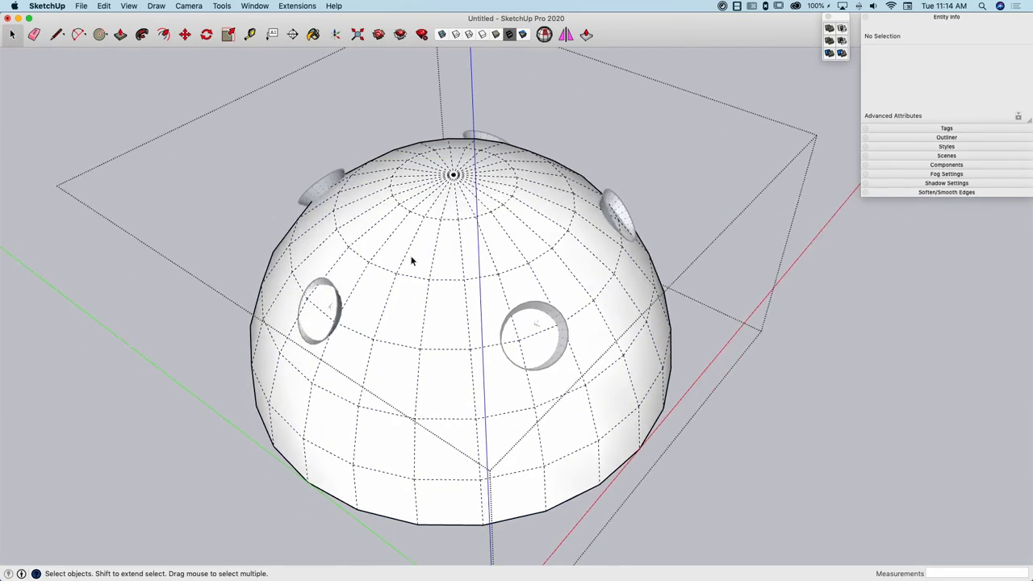
pyautogui.hotkey('alt', 'h')
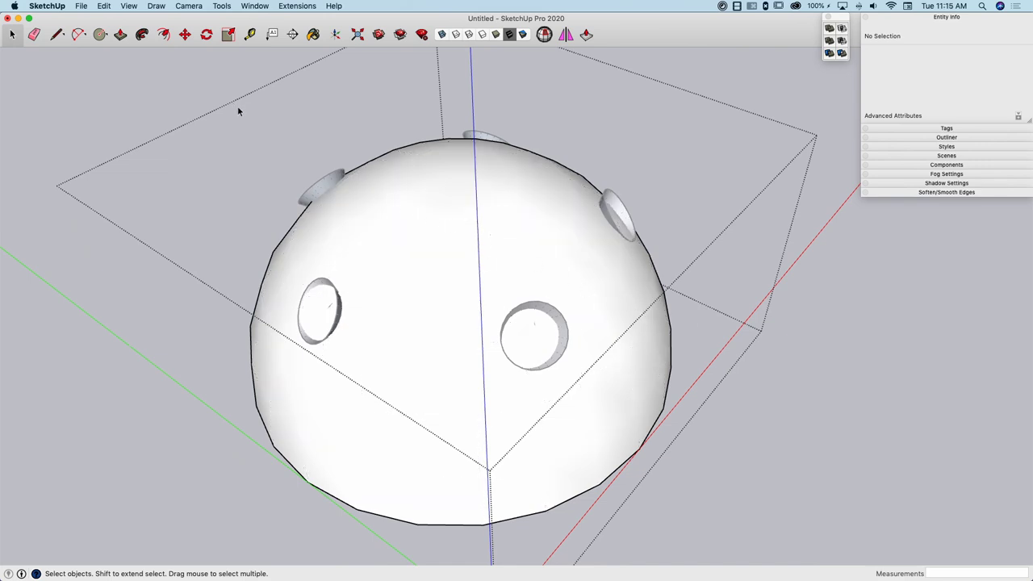
pyautogui.click(127, 6)
pyautogui.moveTo(167, 205)
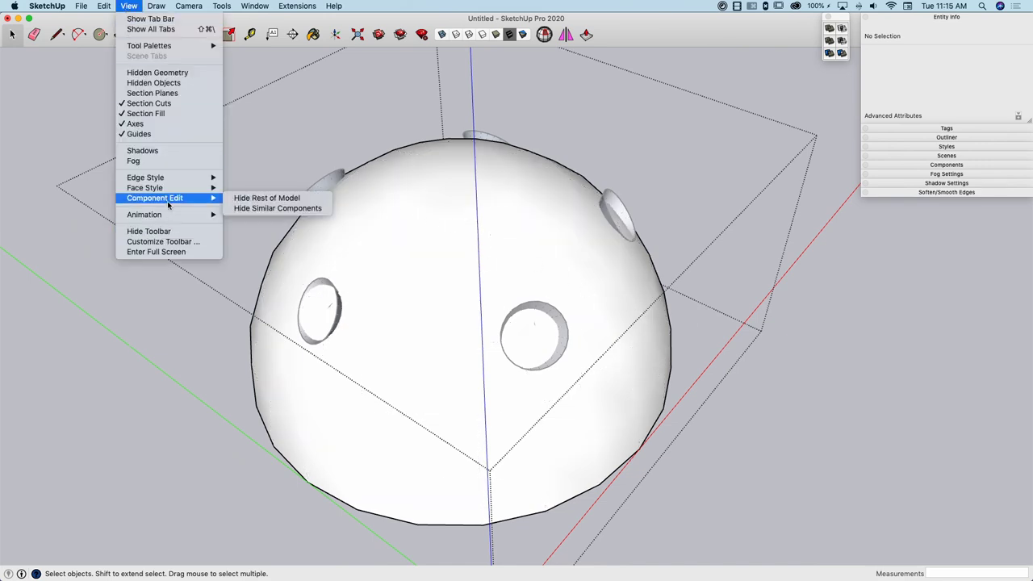
pyautogui.click(271, 198)
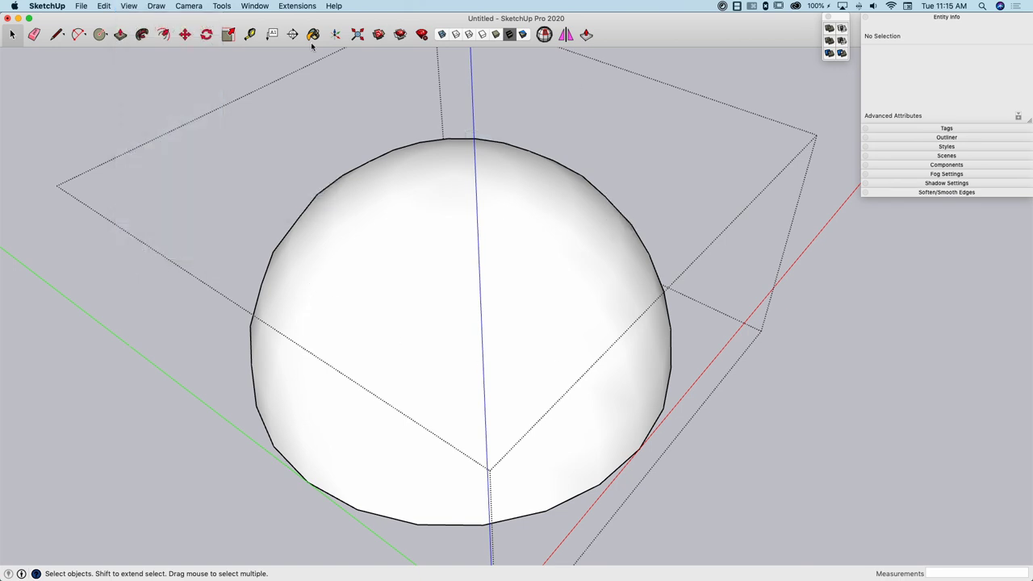
# Intersect the dome's surface with the model to cut the recess outlines into it.
pyautogui.moveTo(363, 258); pyautogui.dragTo(547, 231, button='middle')
pyautogui.click(546, 230)
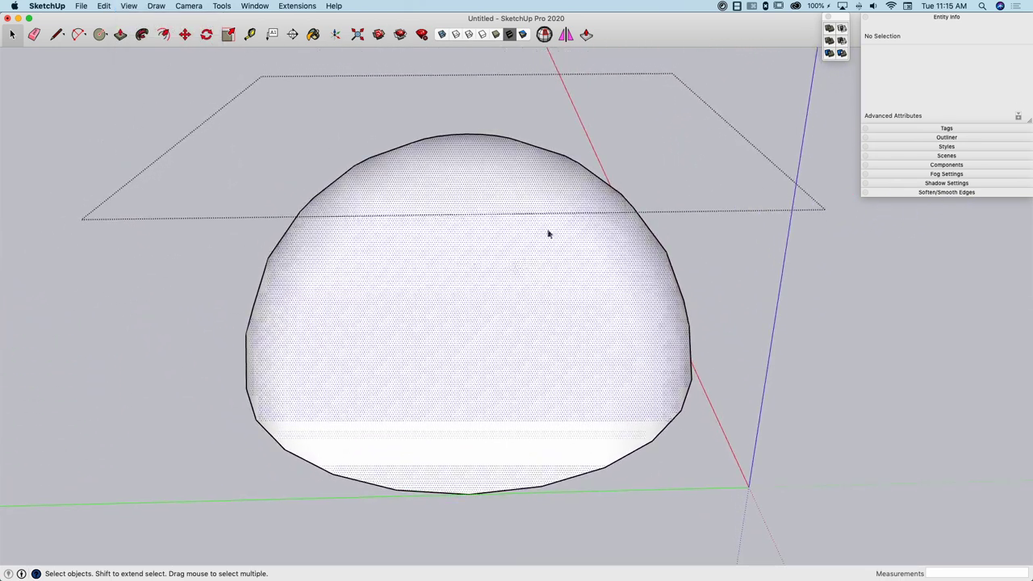
pyautogui.rightClick(446, 215)
pyautogui.moveTo(498, 275)
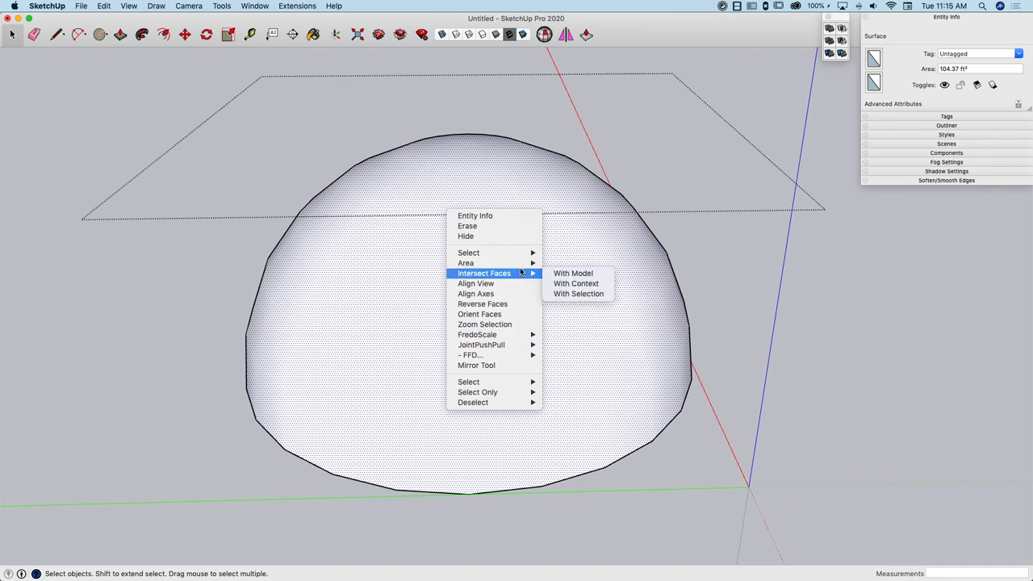
pyautogui.click(560, 272)
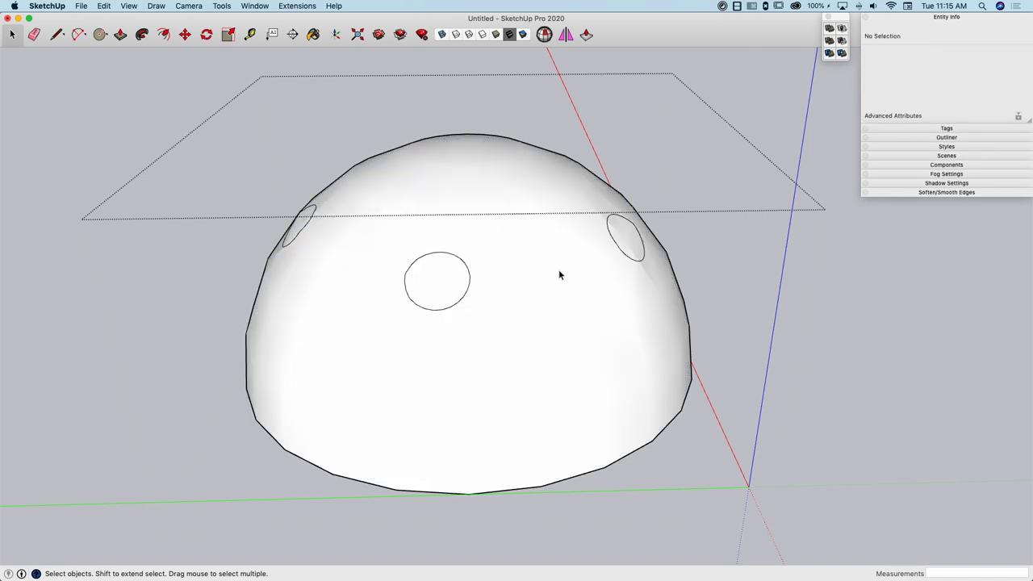
# Delete the circular dome faces inside the intersection outlines and close the dome group.
pyautogui.moveTo(558, 269); pyautogui.dragTo(293, 293, button='middle')
pyautogui.click(428, 382)
pyautogui.click(428, 382)
pyautogui.press('Delete')
pyautogui.click(345, 348)
pyautogui.click(320, 314)
pyautogui.click(296, 295)
pyautogui.press('Delete')
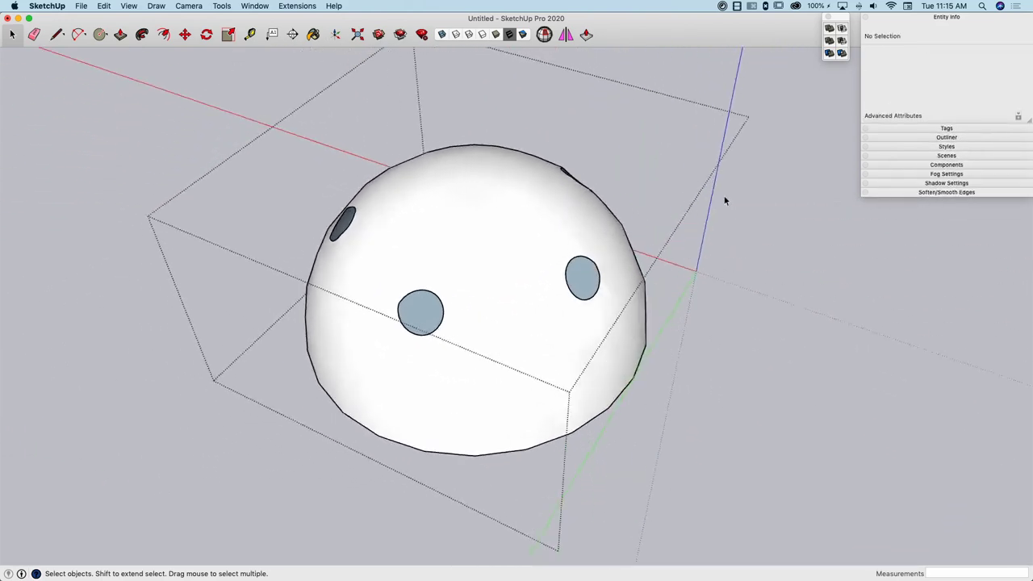
pyautogui.click(719, 168)
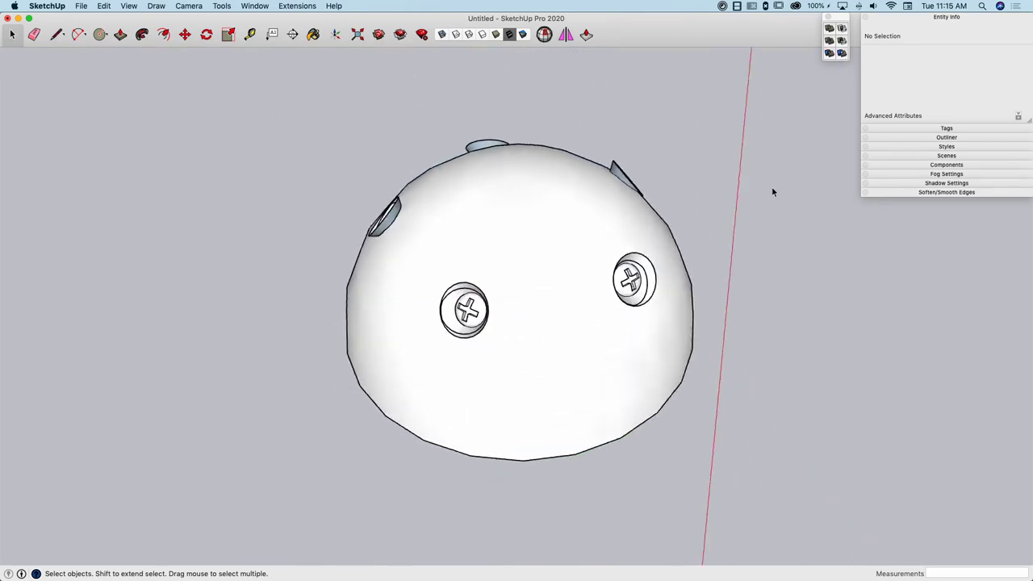
# Explode the dome group with the openings cut in it.
pyautogui.moveTo(590, 306); pyautogui.dragTo(445, 188, button='middle')
pyautogui.click(481, 167)
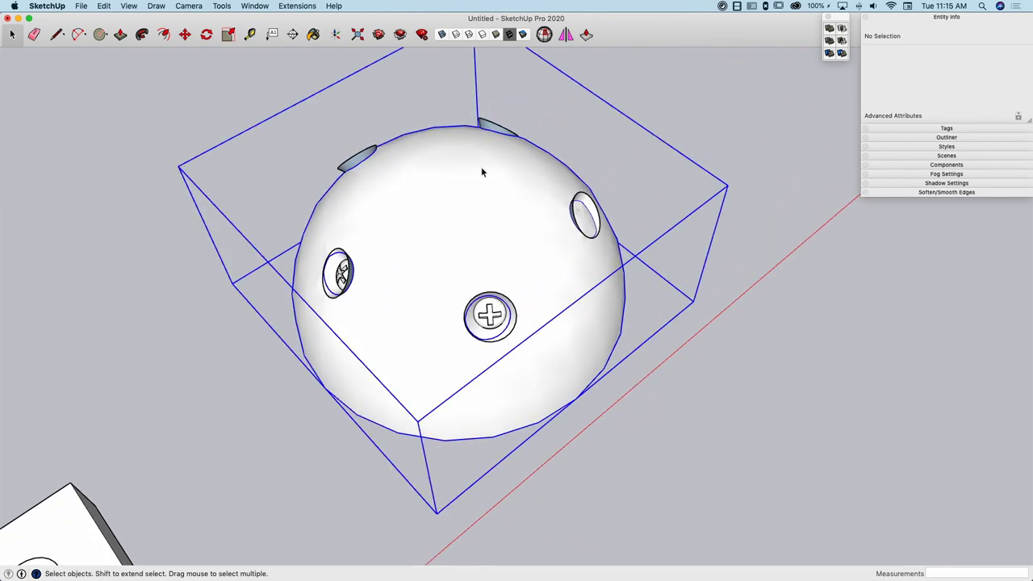
pyautogui.rightClick(455, 181)
pyautogui.click(488, 262)
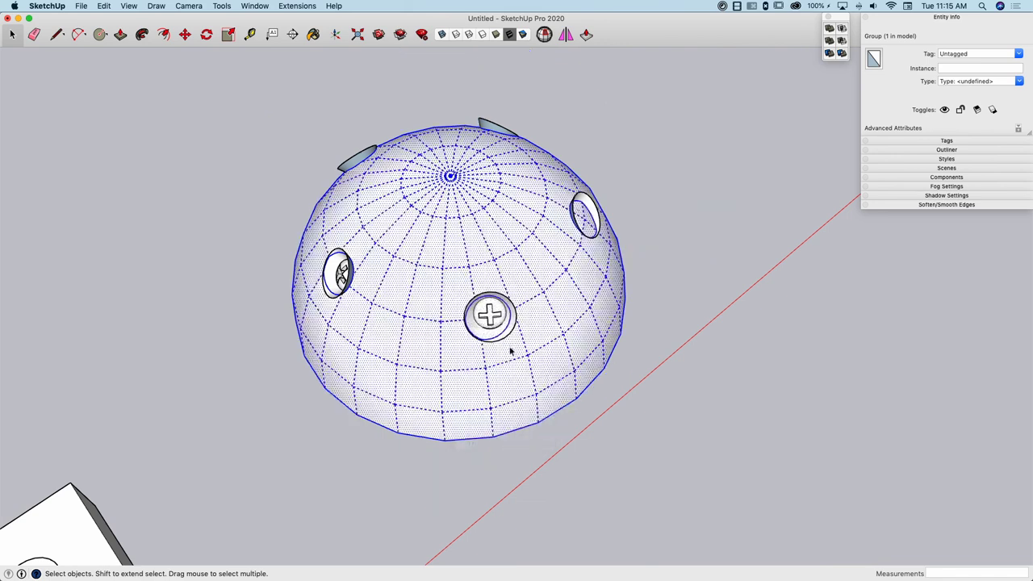
pyautogui.click(494, 320)
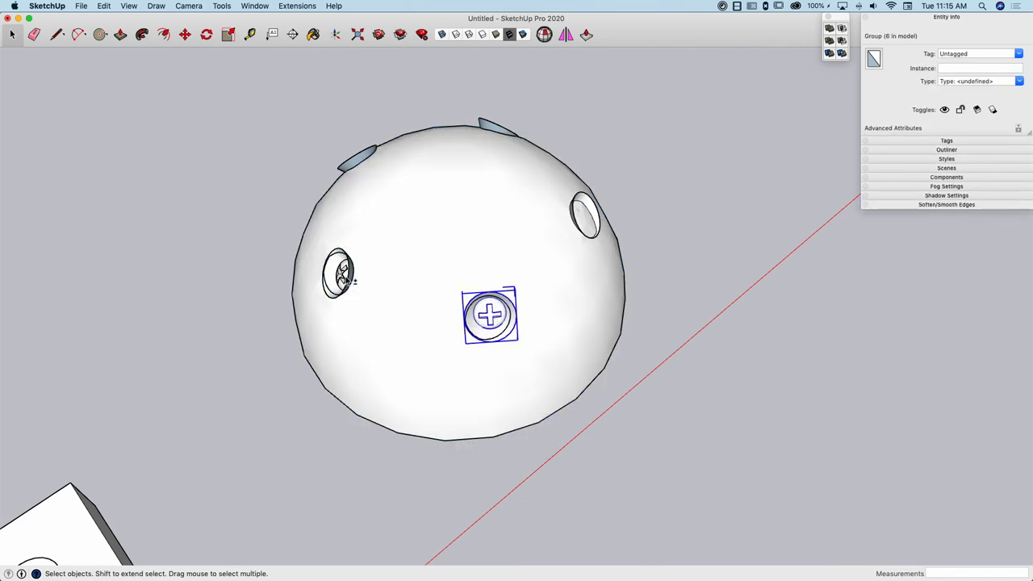
pyautogui.moveTo(368, 167); pyautogui.dragTo(300, 189, button='middle')
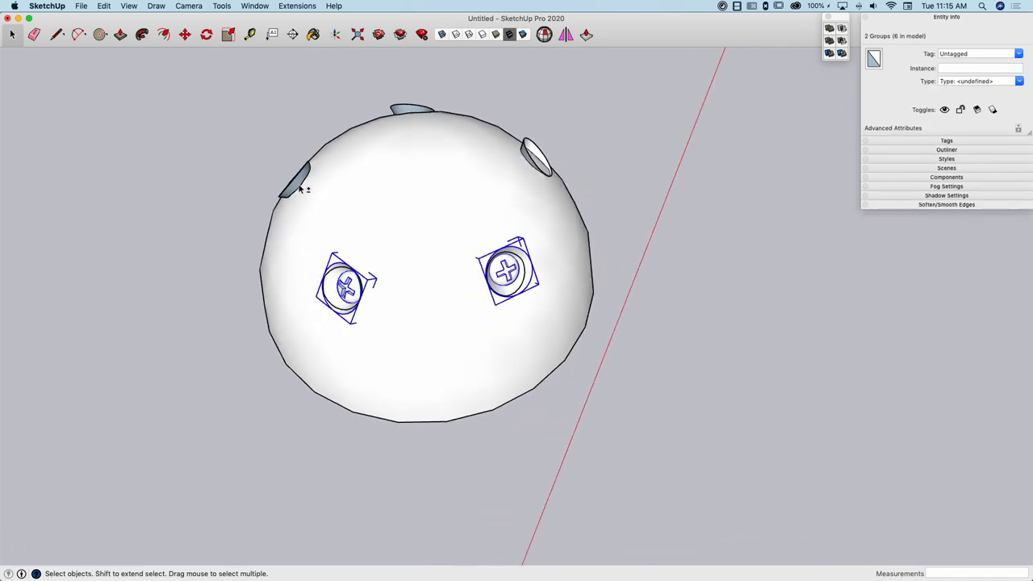
pyautogui.keyDown('shift'); pyautogui.click(417, 113); pyautogui.keyUp('shift')
# Delete the leftover dome face that still covers one of the recesses.
pyautogui.moveTo(417, 113); pyautogui.dragTo(511, 279, button='middle')
pyautogui.click(510, 280)
pyautogui.click(493, 257)
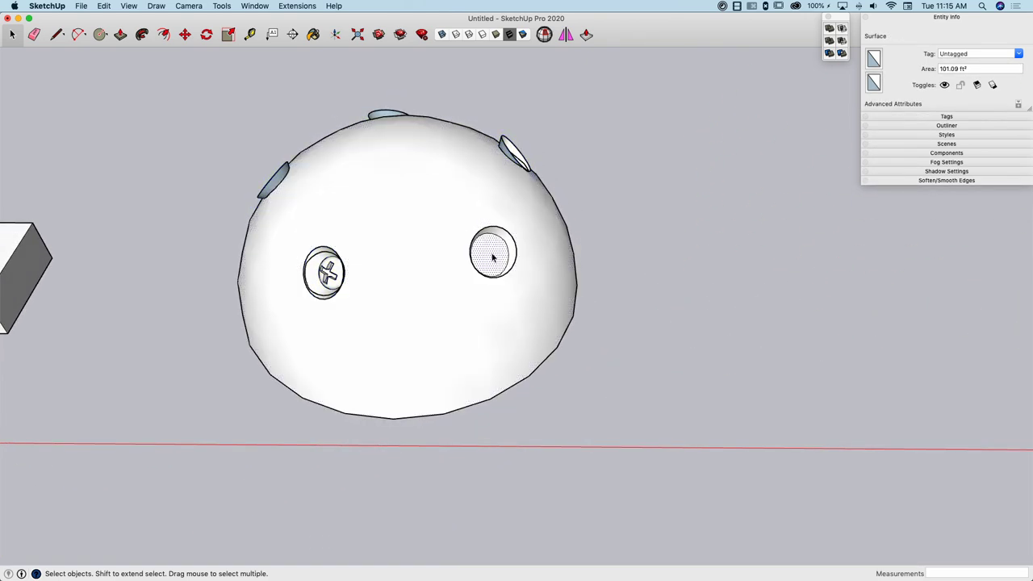
pyautogui.press('Delete')
# Select all five recess groups around the dome and explode them.
pyautogui.moveTo(490, 221); pyautogui.dragTo(413, 201, button='middle')
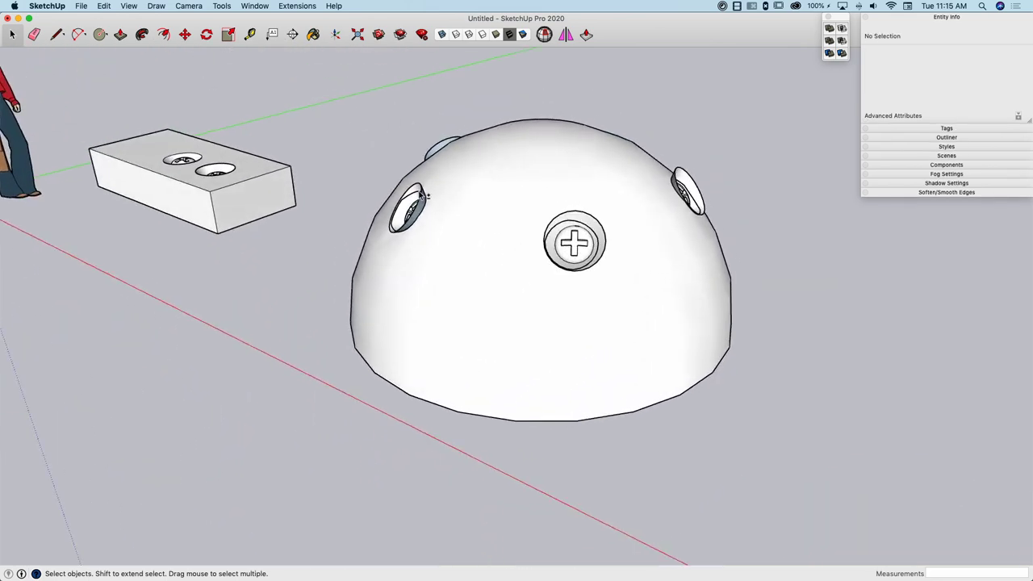
pyautogui.click(571, 232)
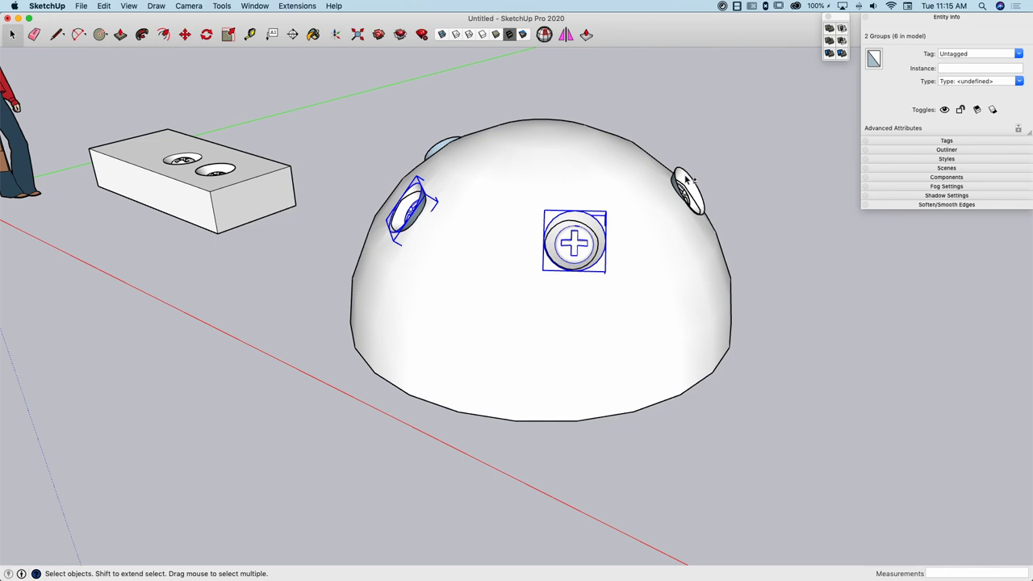
pyautogui.keyDown('shift'); pyautogui.click(685, 179); pyautogui.keyUp('shift')
pyautogui.moveTo(685, 179); pyautogui.dragTo(449, 167, button='middle')
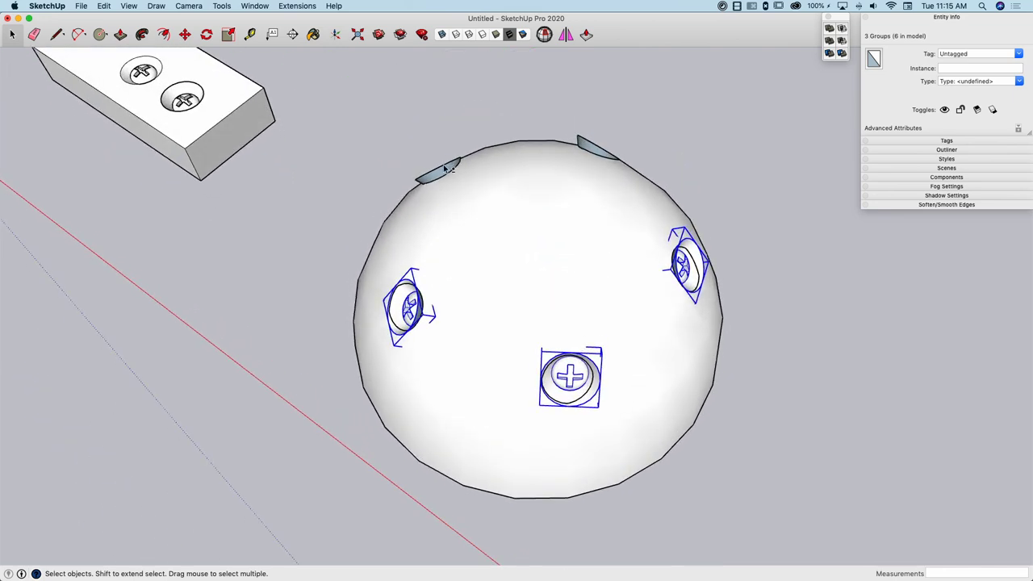
pyautogui.rightClick(595, 150)
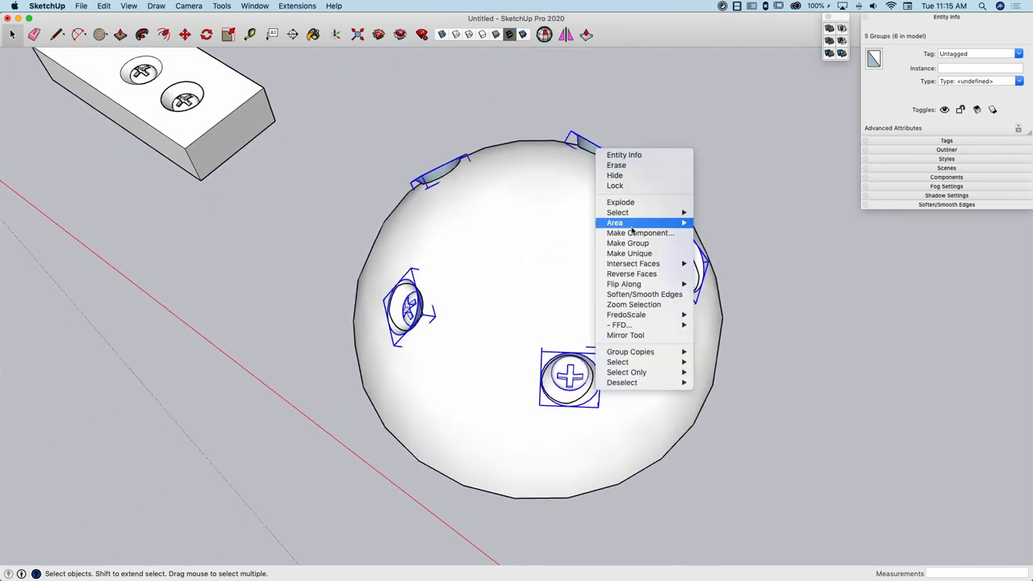
pyautogui.click(632, 201)
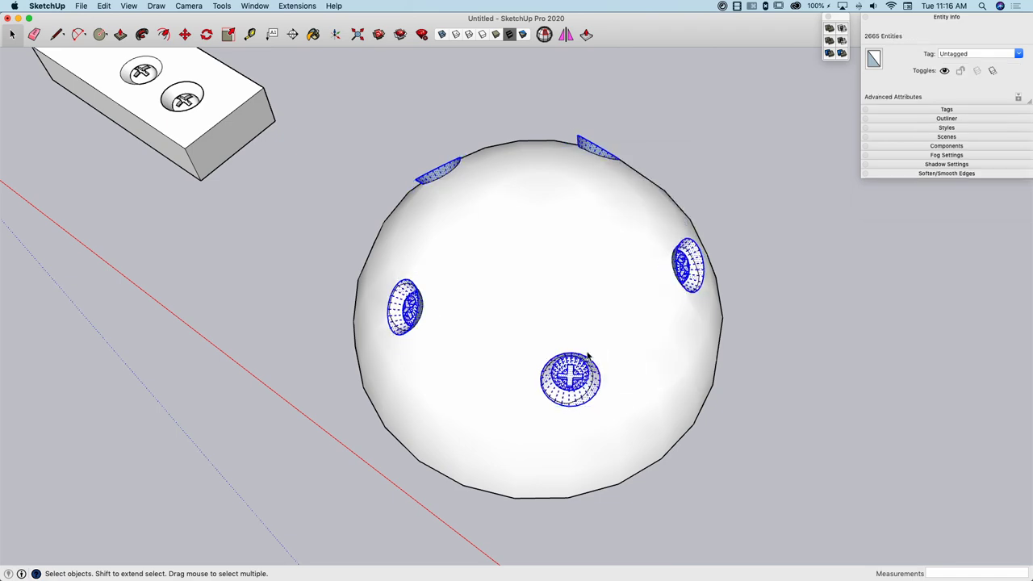
pyautogui.moveTo(632, 202); pyautogui.dragTo(623, 292, button='middle')
pyautogui.click(244, 226)
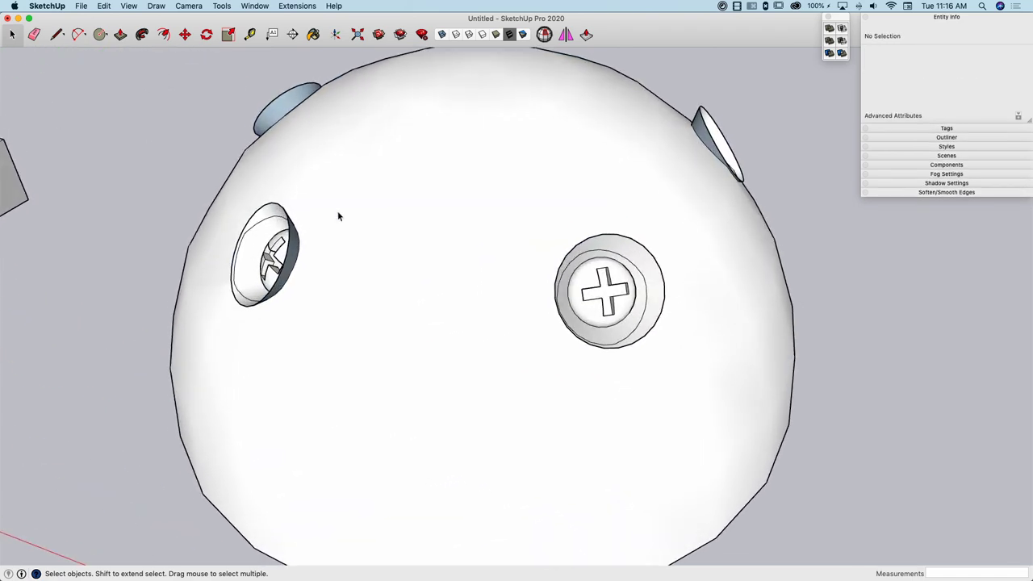
# Delete the outer circular rim edges of the recesses around the dome to remove the parts projecting beyond its surface.
pyautogui.moveTo(599, 239); pyautogui.dragTo(541, 236, button='middle')
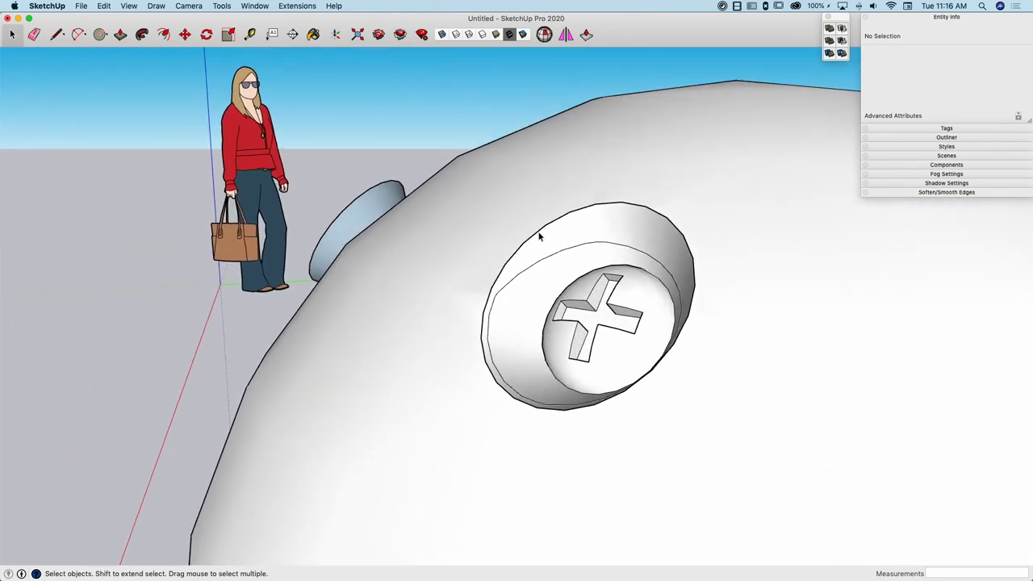
pyautogui.click(540, 236)
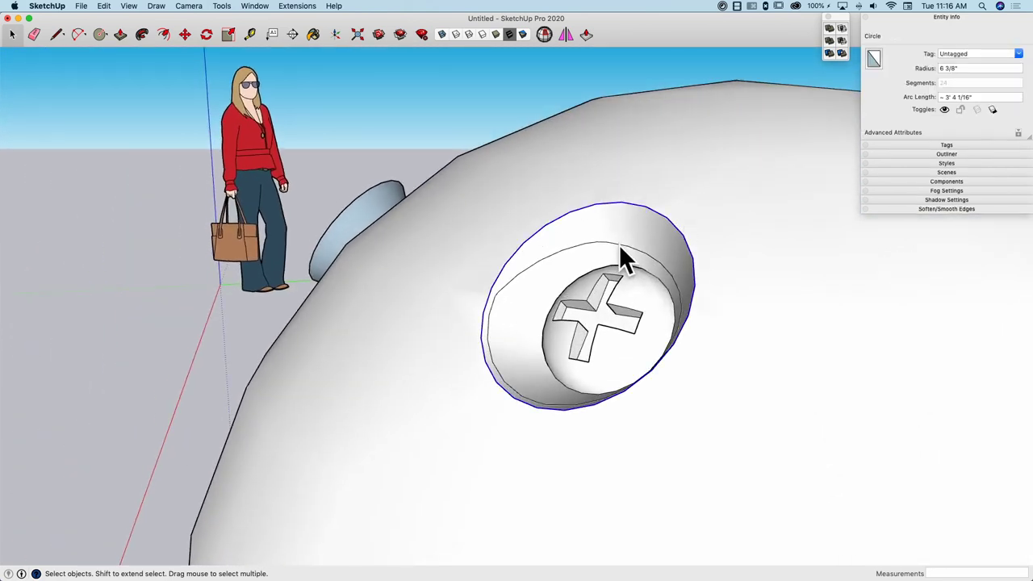
pyautogui.press('Delete')
pyautogui.moveTo(619, 246); pyautogui.dragTo(336, 359, button='middle')
pyautogui.click(379, 221)
pyautogui.press('Delete')
pyautogui.click(325, 244)
pyautogui.press('Escape')
pyautogui.click(245, 258)
pyautogui.press('Escape')
pyautogui.click(260, 258)
pyautogui.press('Escape')
pyautogui.moveTo(349, 307); pyautogui.dragTo(815, 337, button='middle')
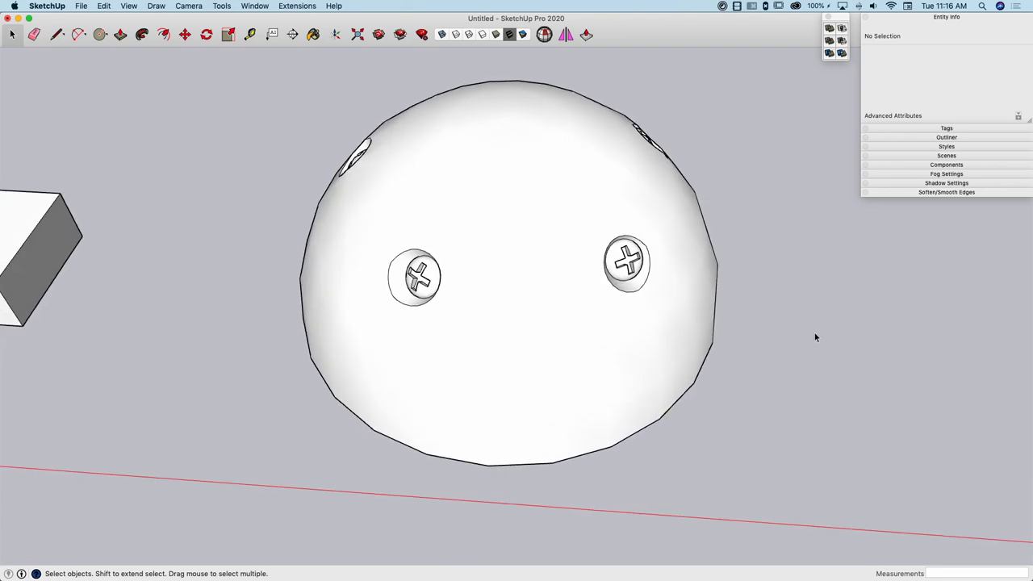